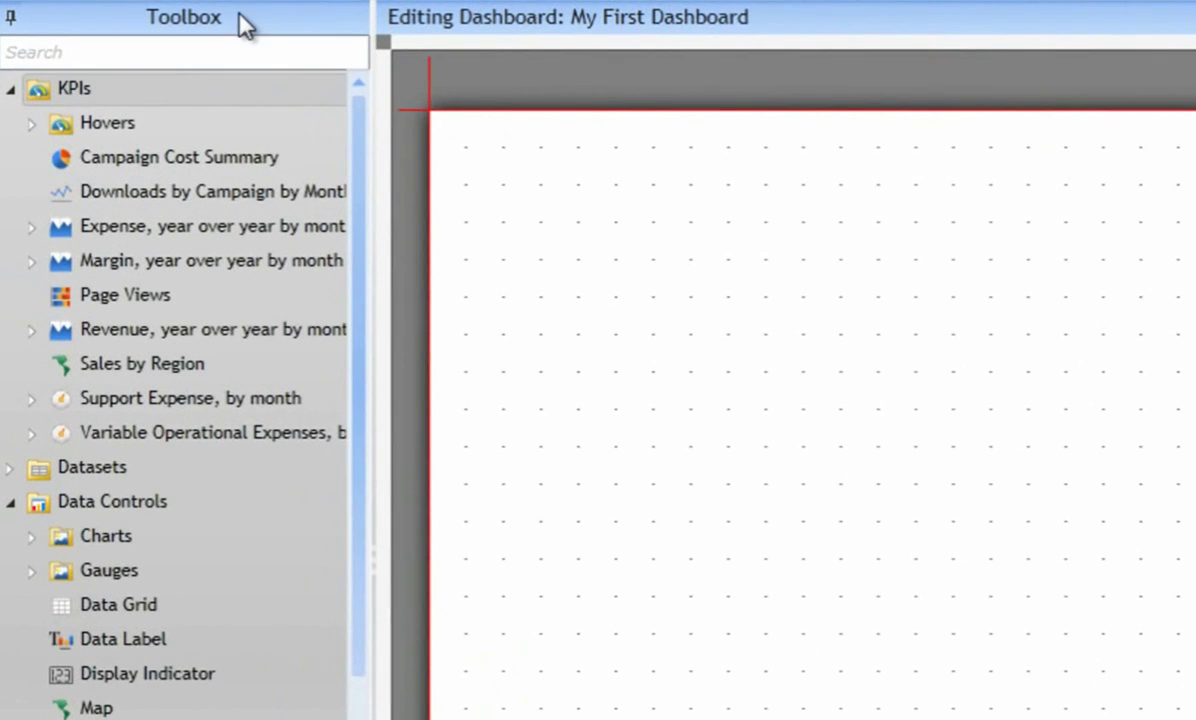
# Scroll the Toolbox's KPIs group and select the empty canvas to show its white, 960×600 Dashboard properties.
pyautogui.click(222, 88)
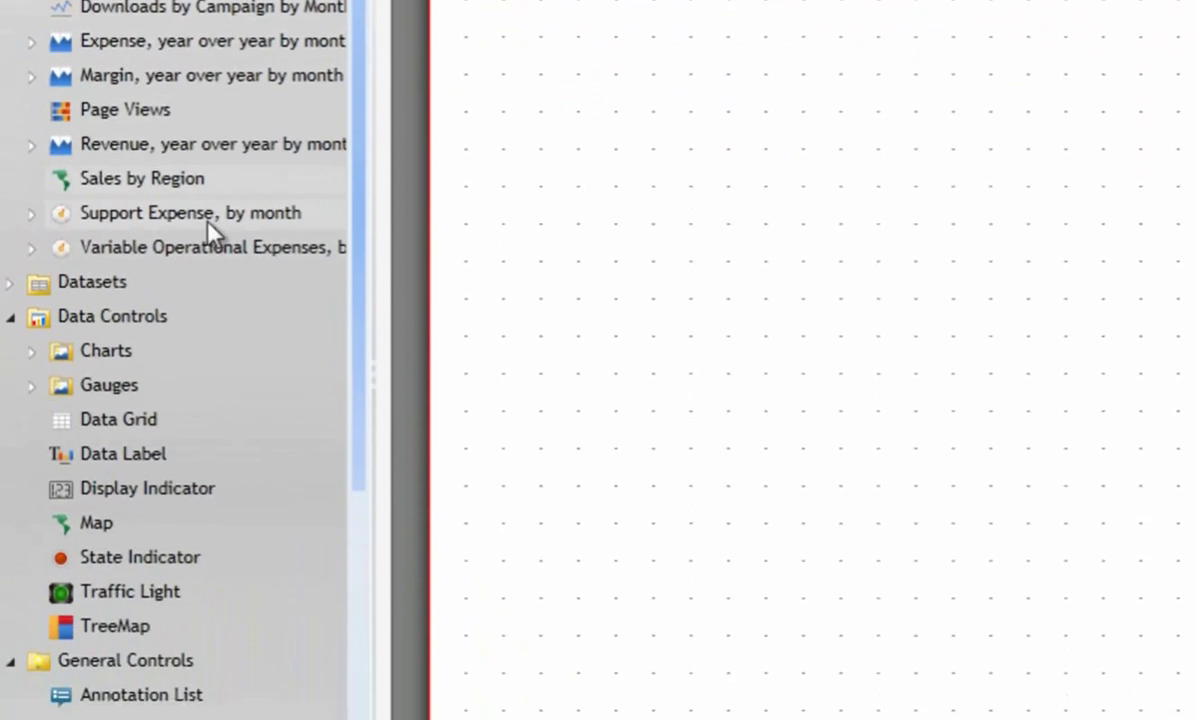
pyautogui.click(218, 192)
pyautogui.moveTo(360, 177); pyautogui.dragTo(335, 288)
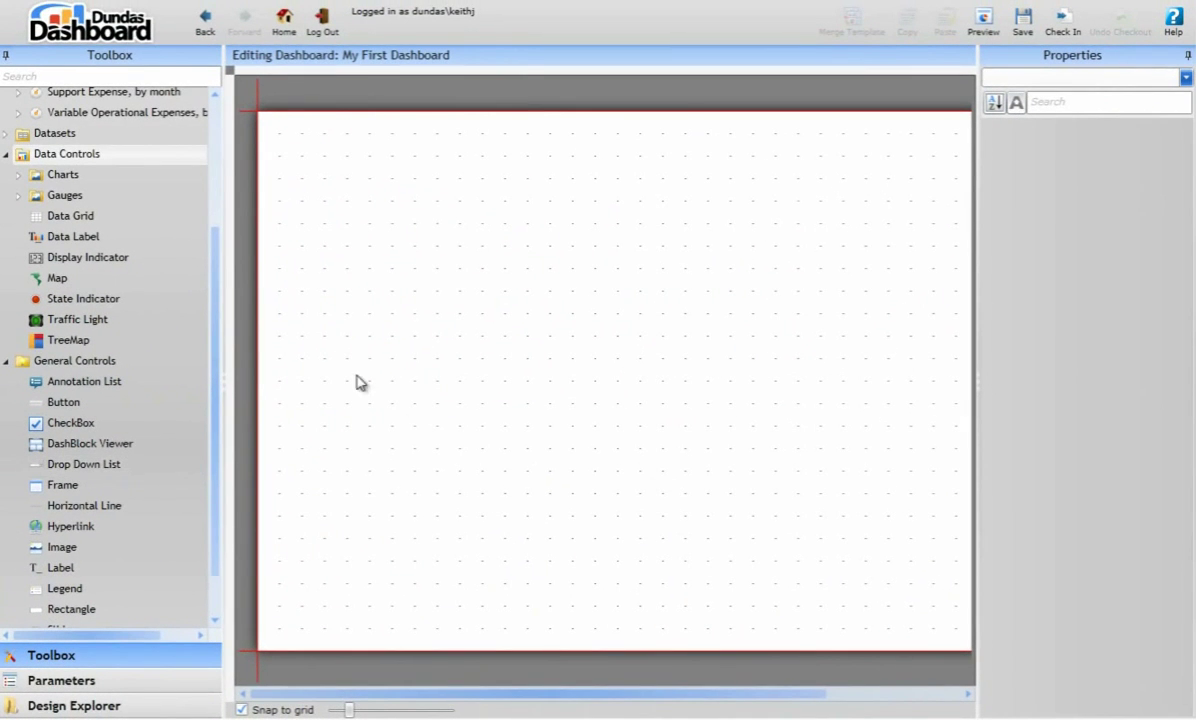
pyautogui.click(421, 289)
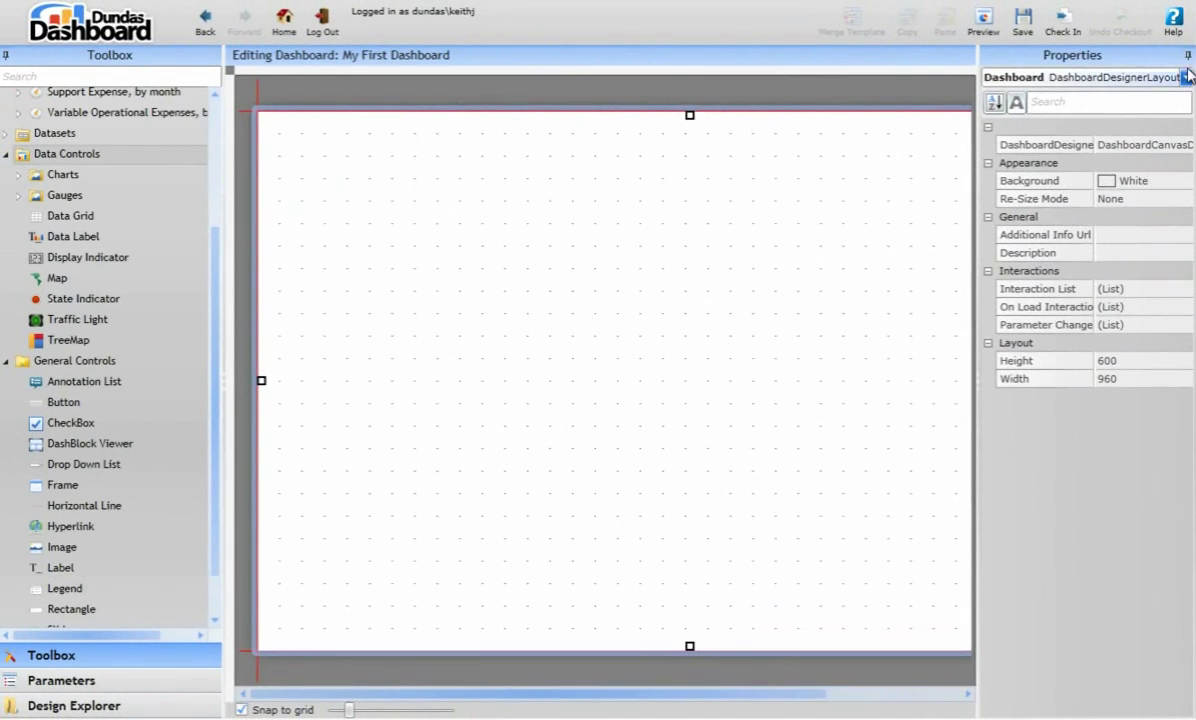
# Hide the Properties panel and place the Campaign Cost Summary pie chart on the canvas.
pyautogui.click(1188, 55)
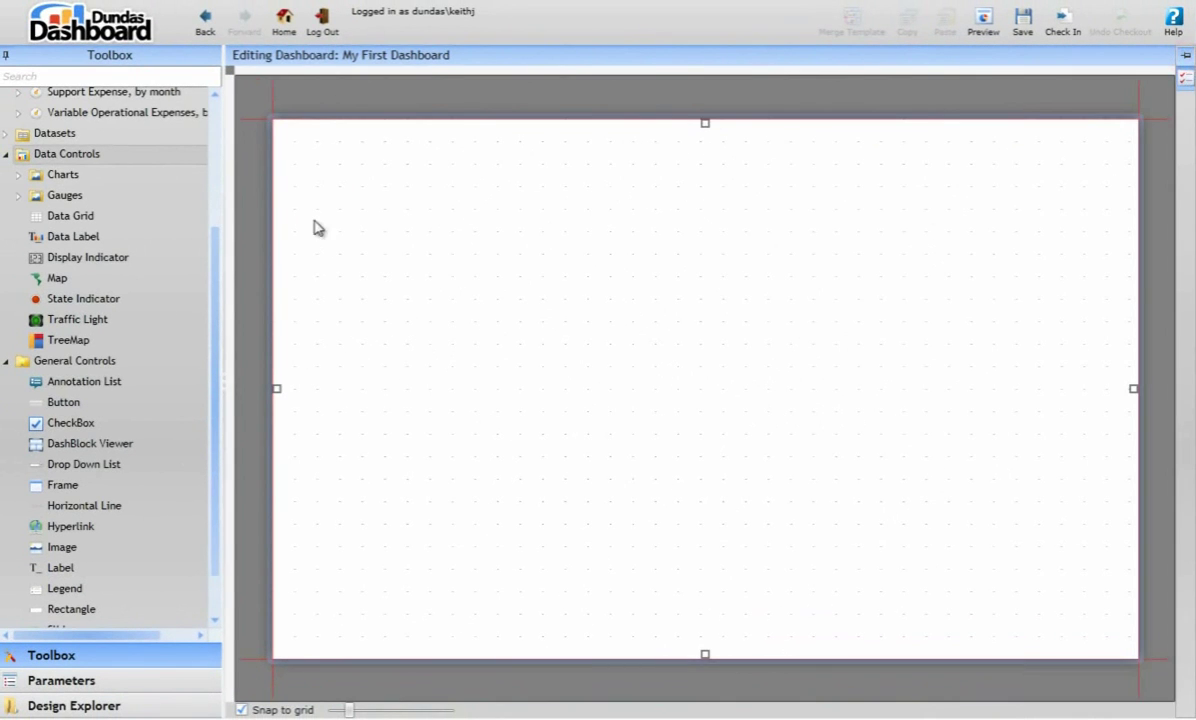
pyautogui.moveTo(220, 272); pyautogui.dragTo(227, 148)
pyautogui.moveTo(107, 140); pyautogui.dragTo(131, 145)
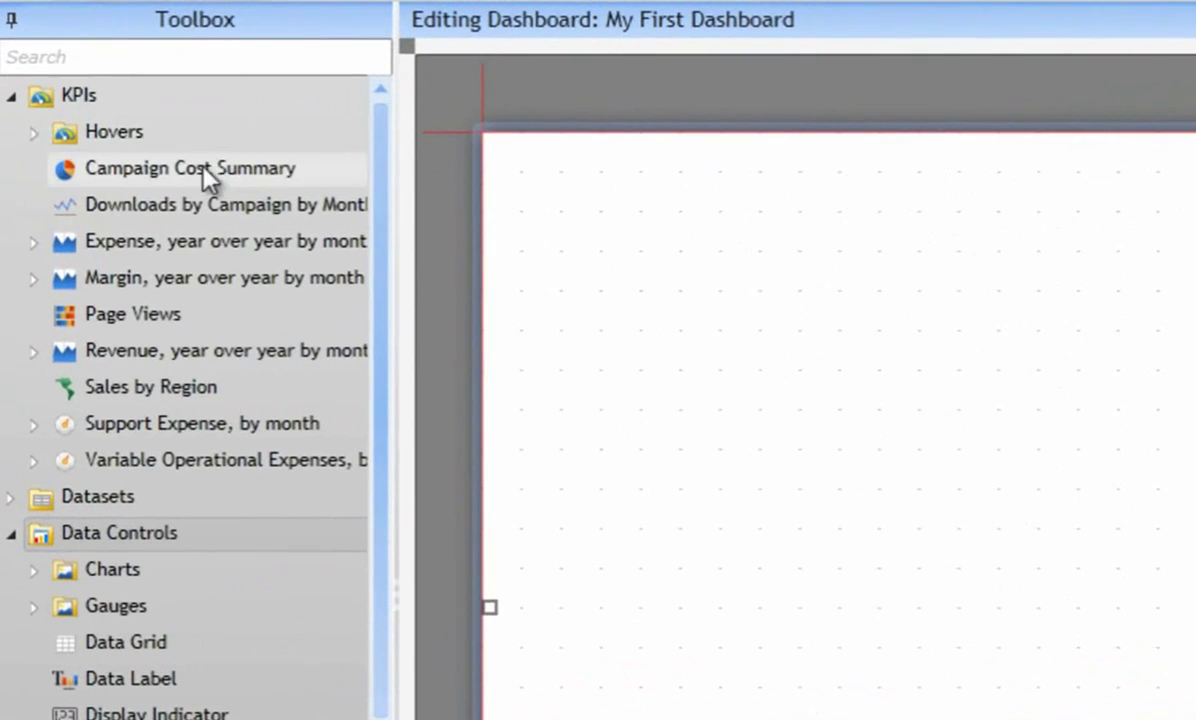
pyautogui.moveTo(218, 165); pyautogui.dragTo(753, 410)
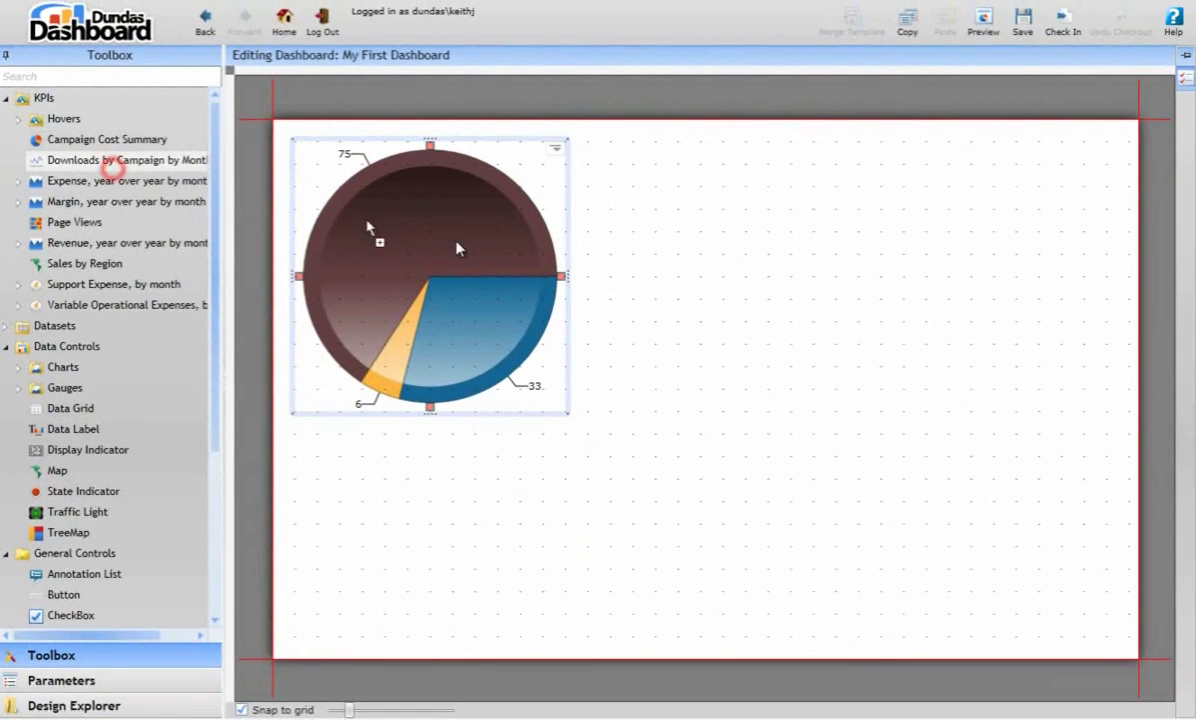
# Add the Downloads by Campaign by Month line chart right of the pie, widened across the canvas.
pyautogui.moveTo(190, 200); pyautogui.dragTo(1195, 451)
pyautogui.moveTo(683, 298); pyautogui.dragTo(731, 287)
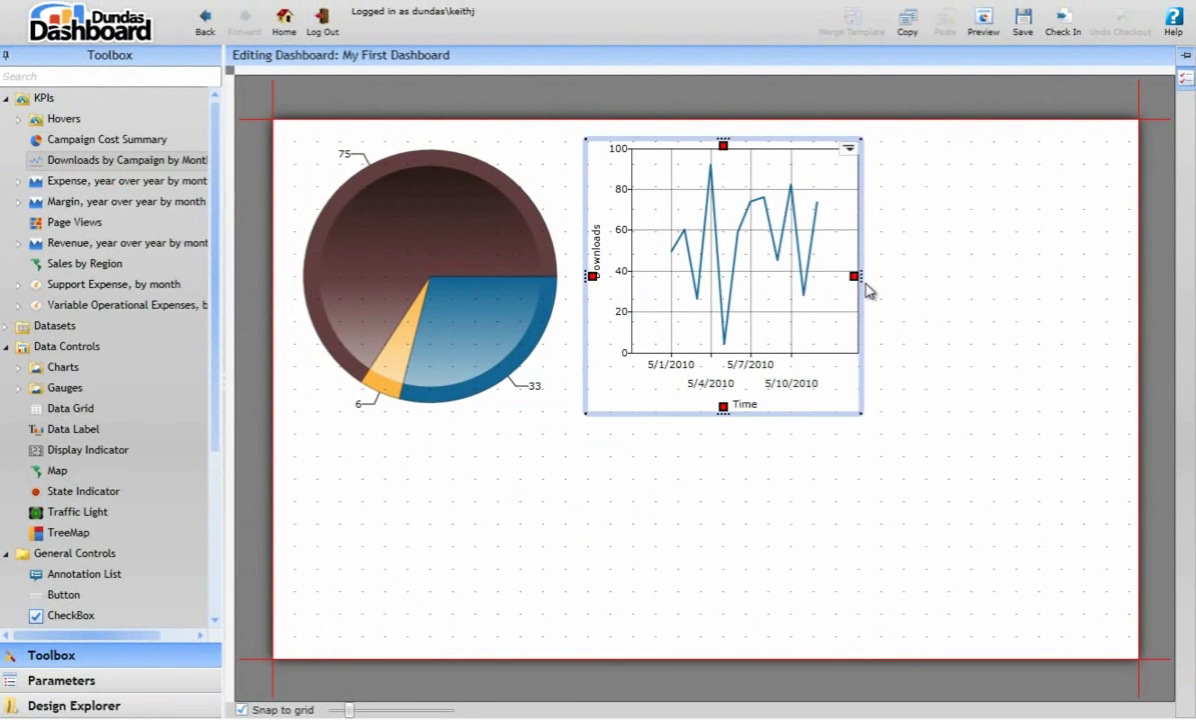
pyautogui.moveTo(862, 282); pyautogui.dragTo(1108, 309)
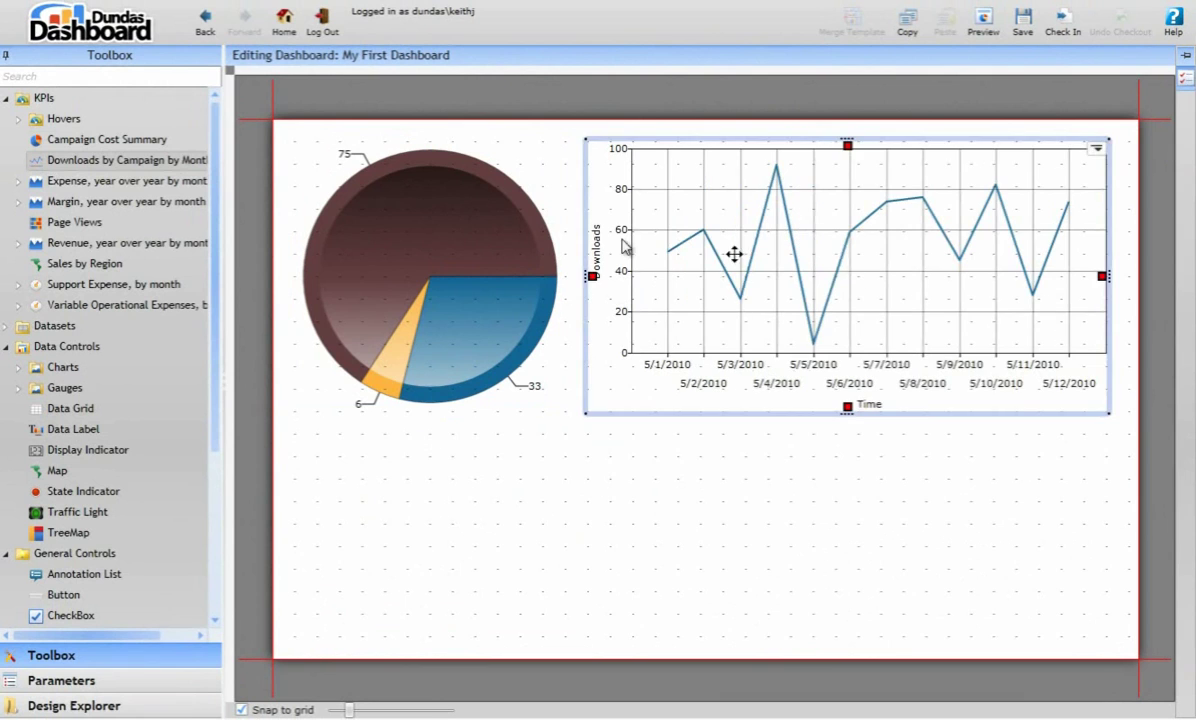
# Add a resized Page Views column chart below the pie and preview the dashboard.
pyautogui.moveTo(152, 228); pyautogui.dragTo(430, 517)
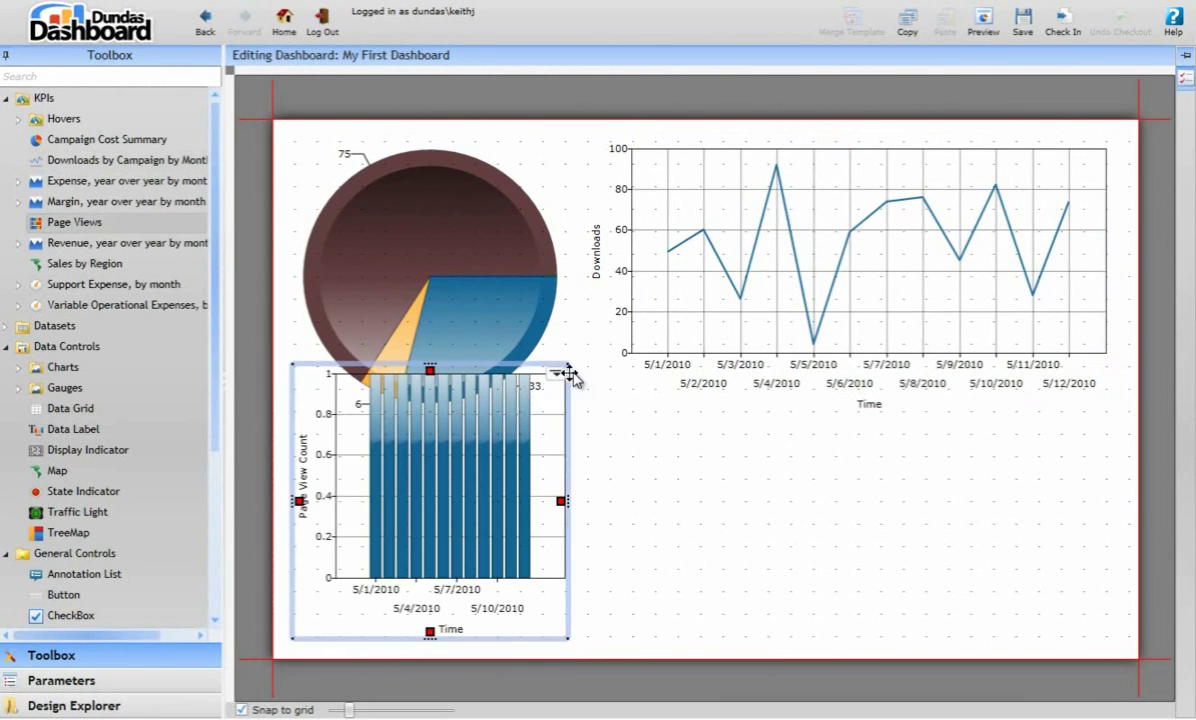
pyautogui.moveTo(575, 375); pyautogui.dragTo(1117, 418)
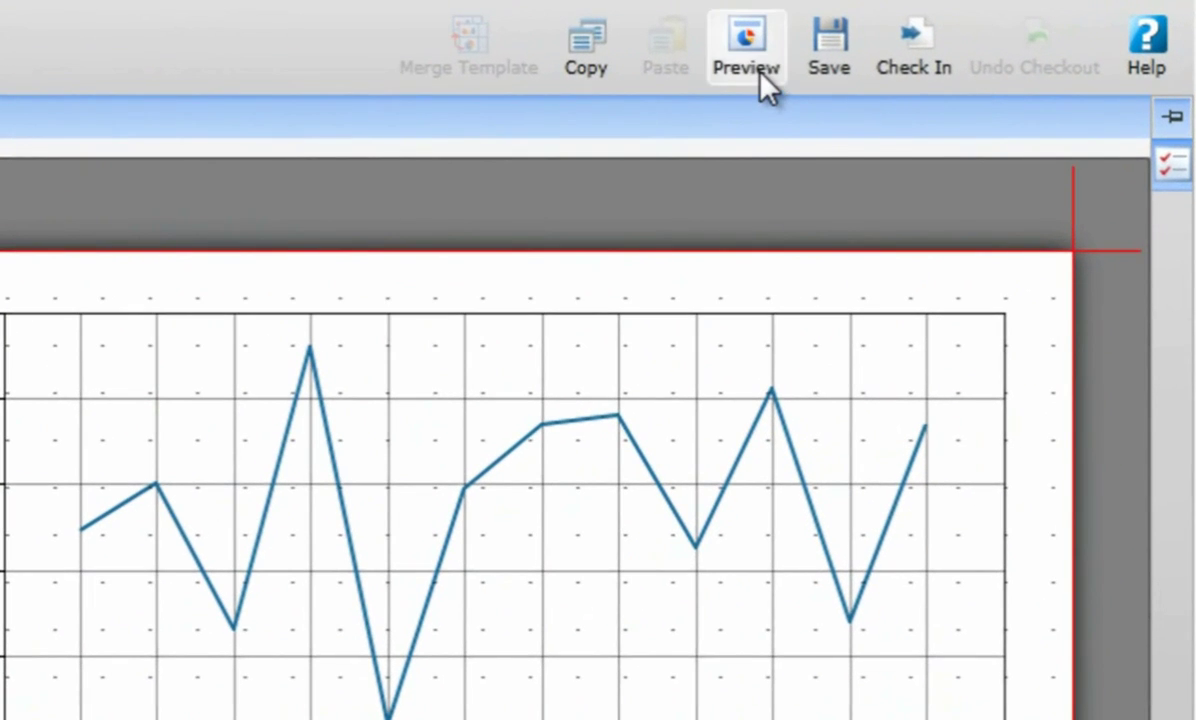
pyautogui.click(760, 75)
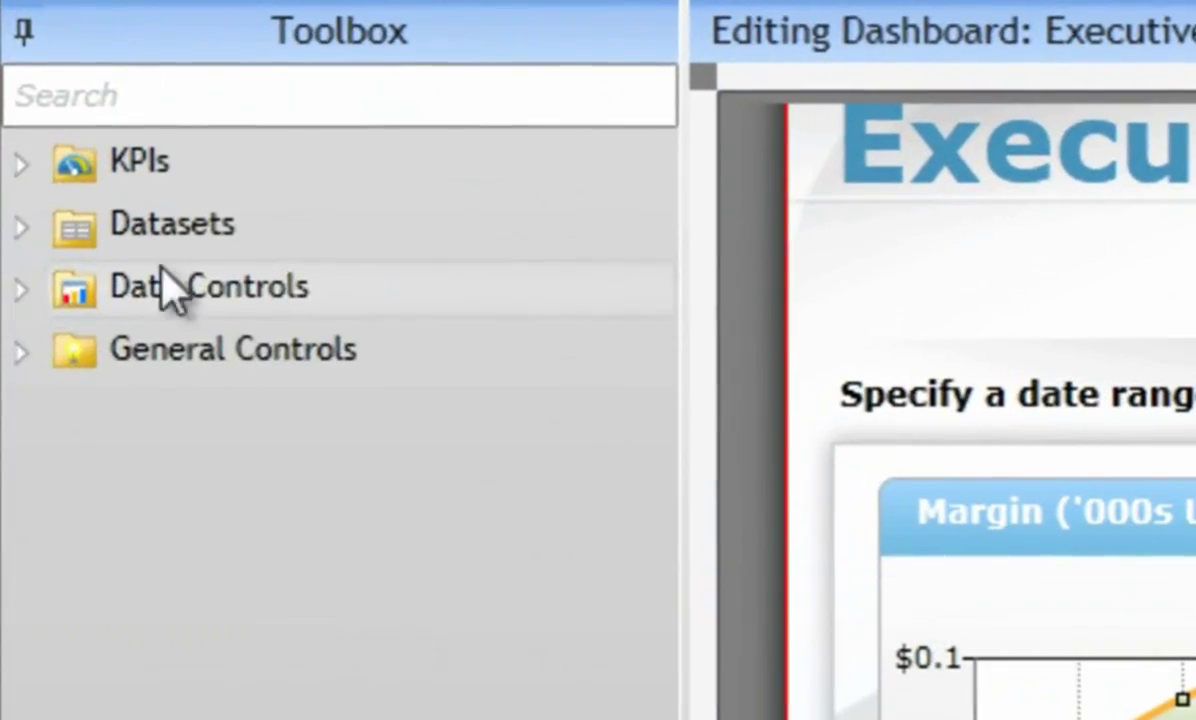
# Expand the Toolbox's Data Controls, Charts, Gauges and General Controls groups and scroll through them.
pyautogui.click(7, 94)
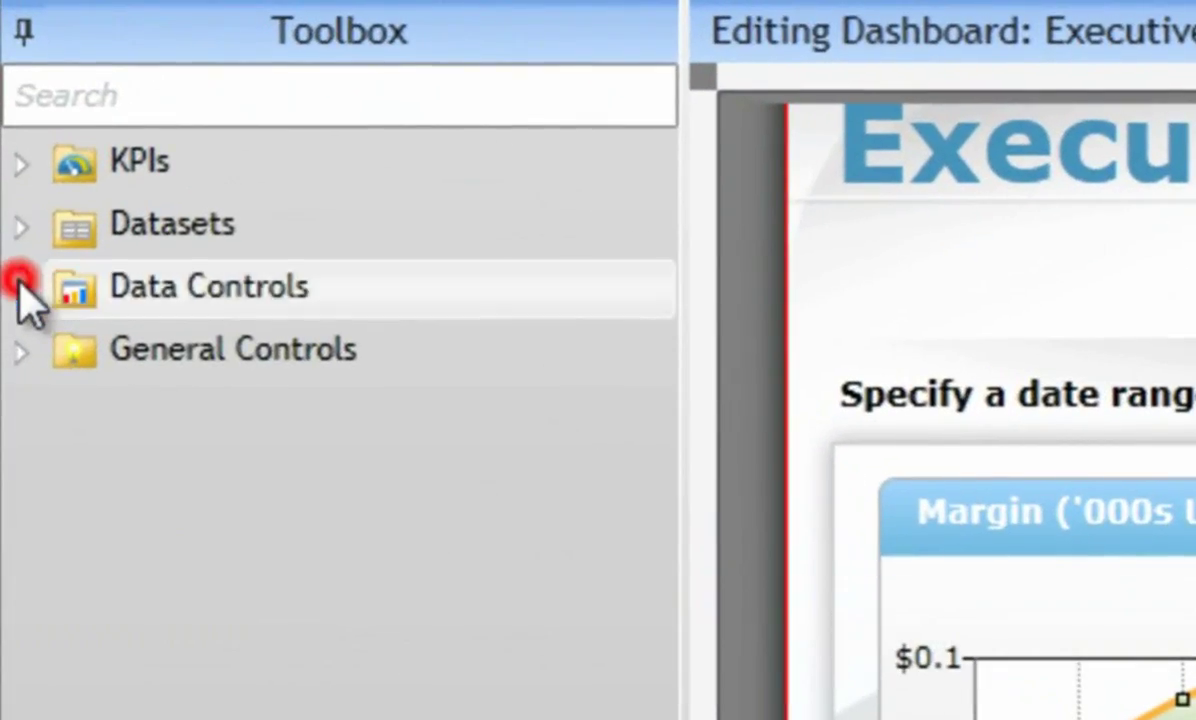
pyautogui.click(59, 350)
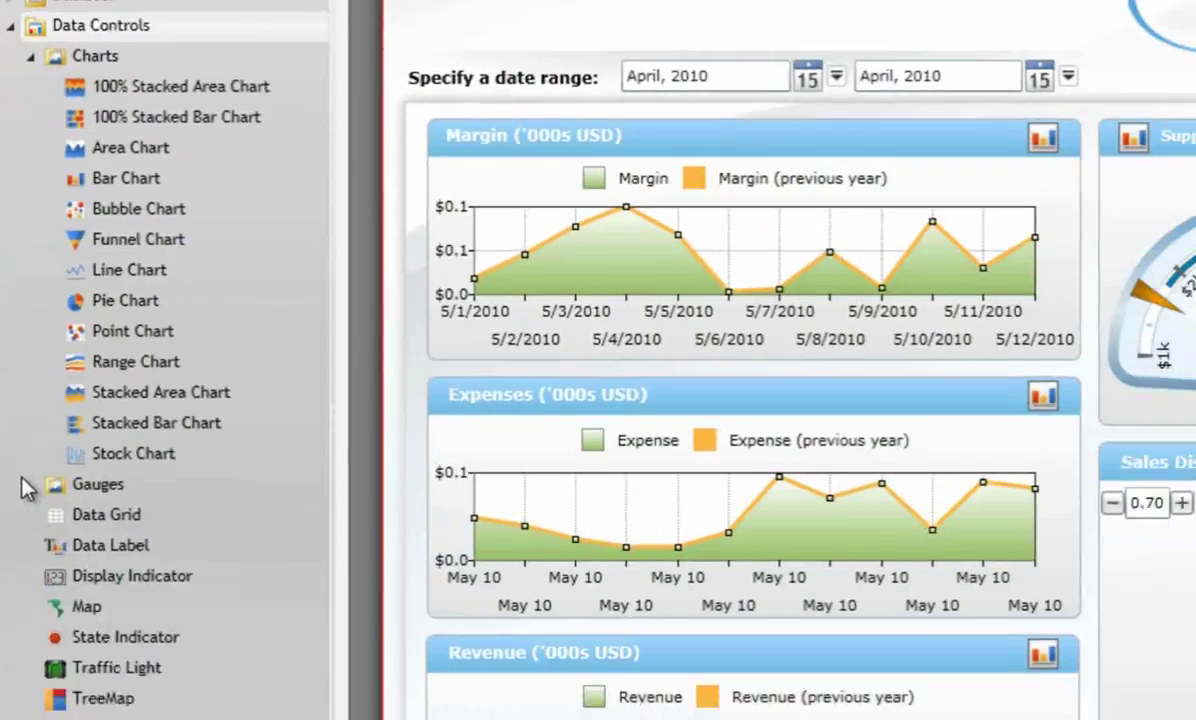
pyautogui.click(27, 484)
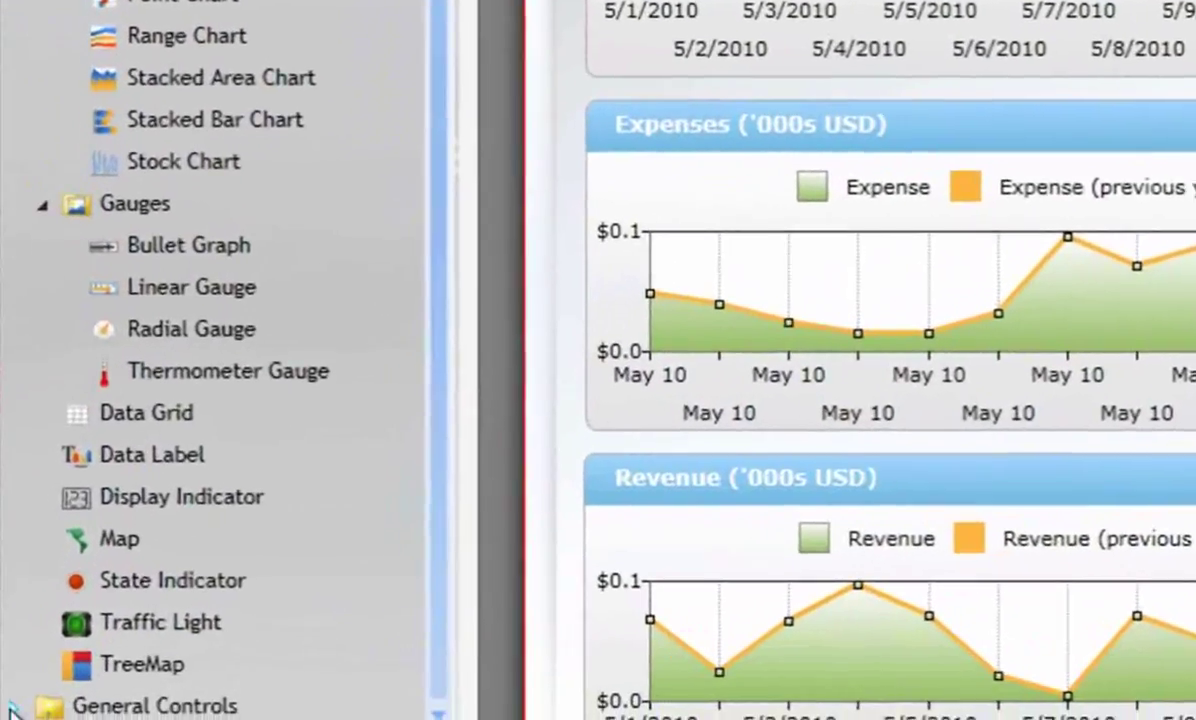
pyautogui.click(18, 717)
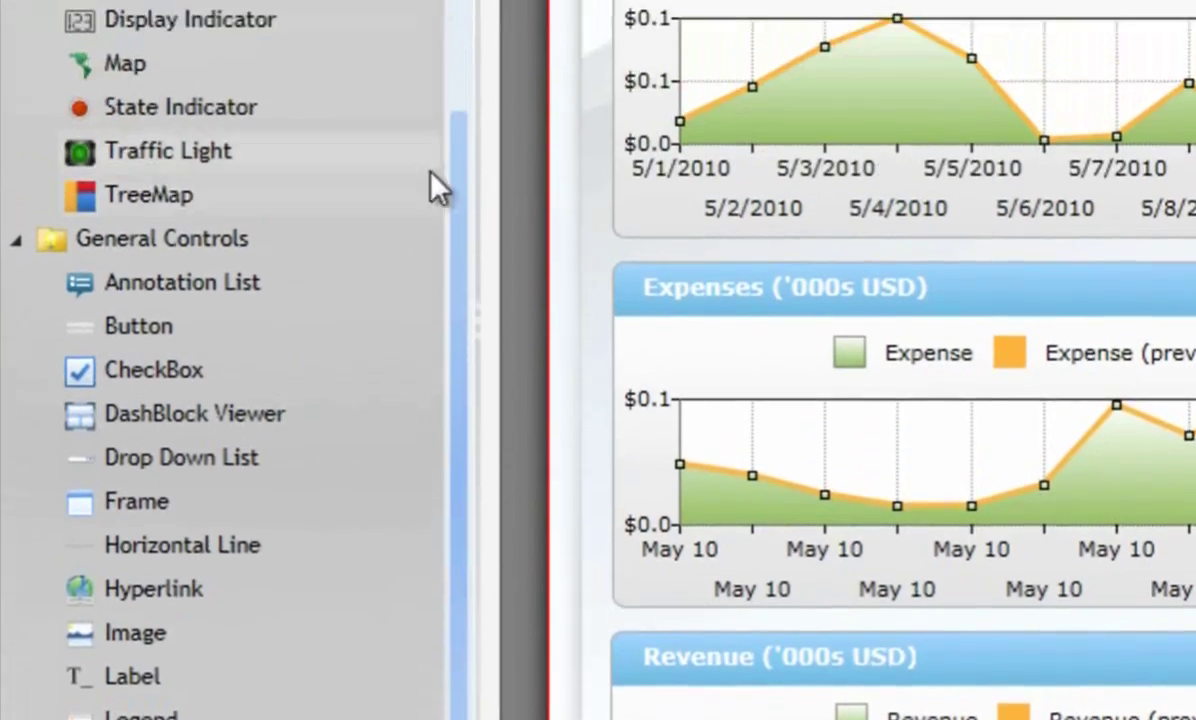
pyautogui.moveTo(453, 360)
pyautogui.mouseDown()
pyautogui.moveTo(471, 305)
pyautogui.moveTo(483, 132)
pyautogui.moveTo(459, 0)
pyautogui.mouseUp()
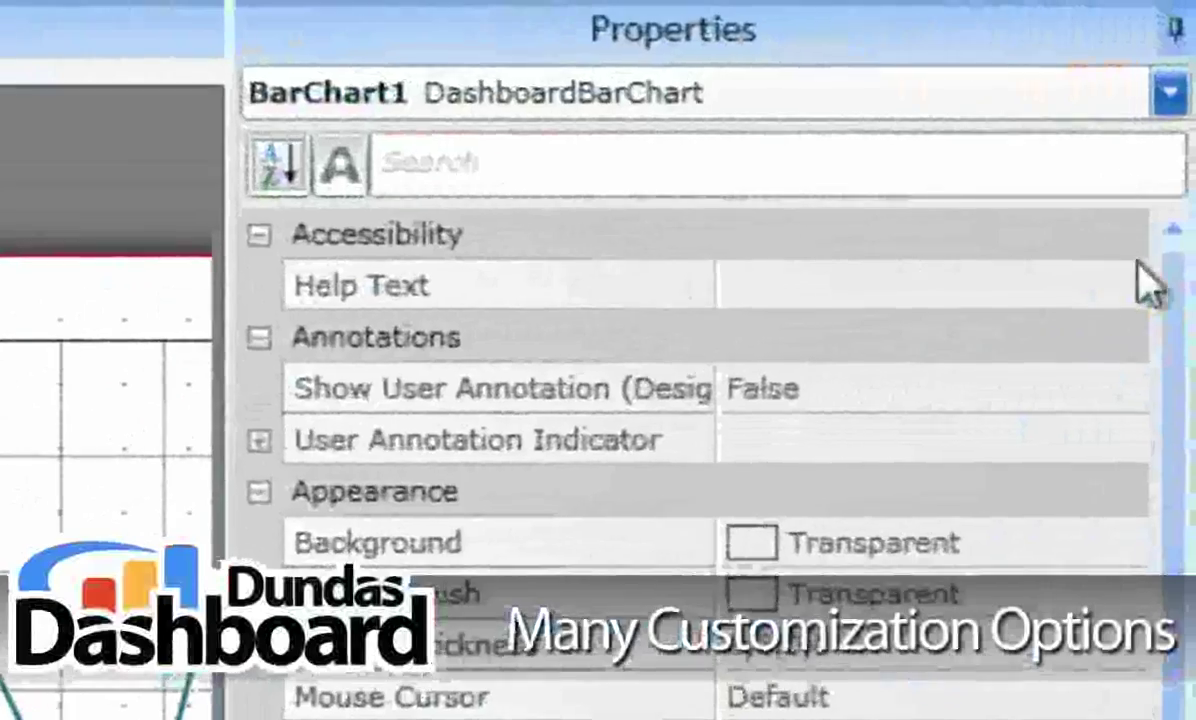
# Scroll the bar chart's properties and open its Series collection editor.
pyautogui.moveTo(1177, 246); pyautogui.dragTo(1178, 420)
pyautogui.moveTo(1168, 350); pyautogui.dragTo(1163, 55)
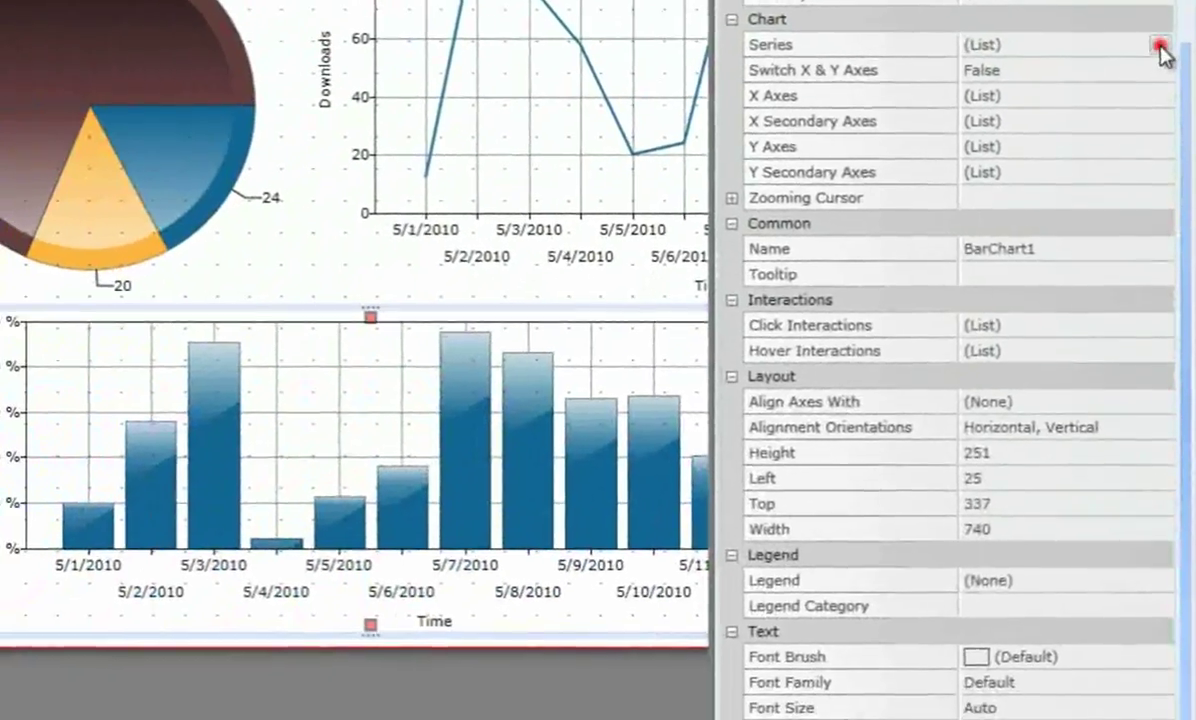
pyautogui.click(1159, 45)
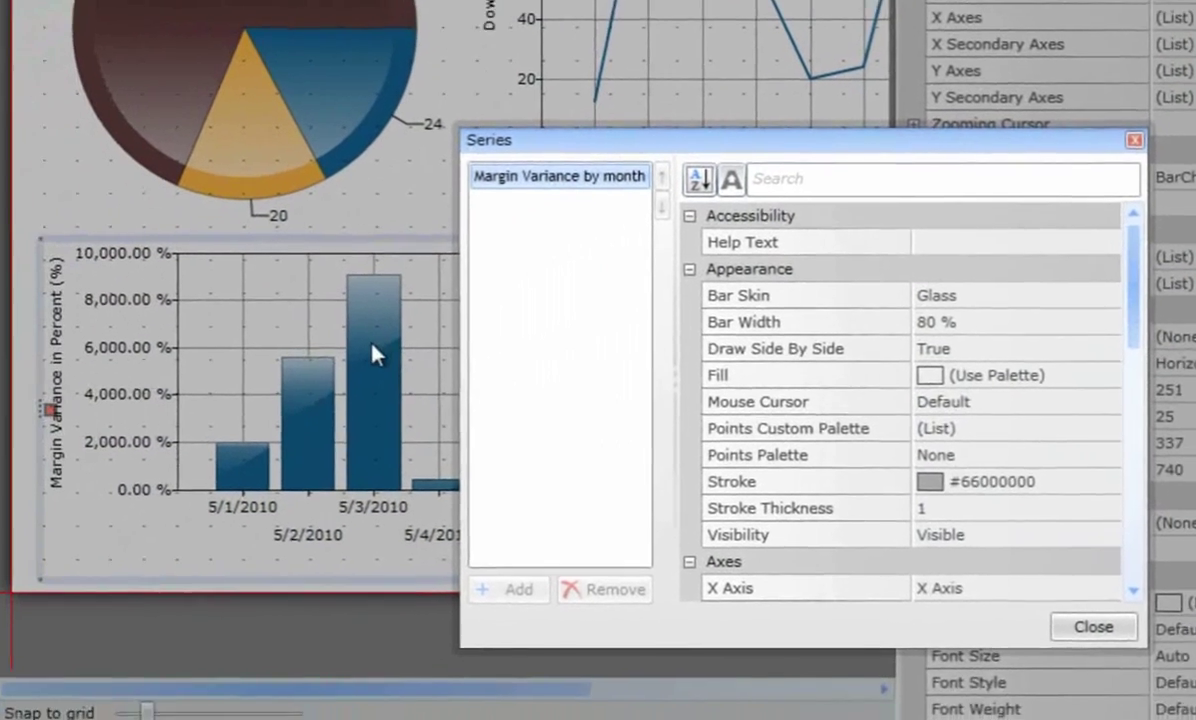
# Change the Margin Variance by month series Chart Type from Bar to Area and show its advanced properties.
pyautogui.moveTo(944, 319); pyautogui.dragTo(939, 440)
pyautogui.moveTo(1160, 373); pyautogui.dragTo(1156, 483)
pyautogui.click(1130, 336)
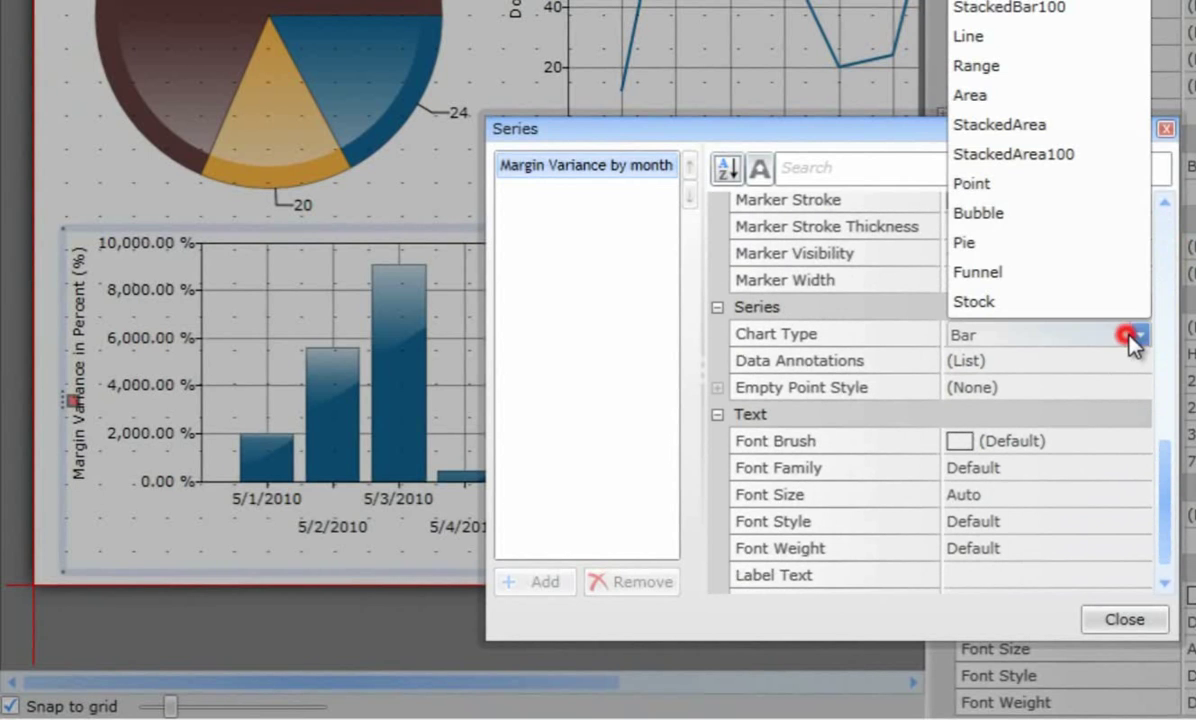
pyautogui.click(1096, 88)
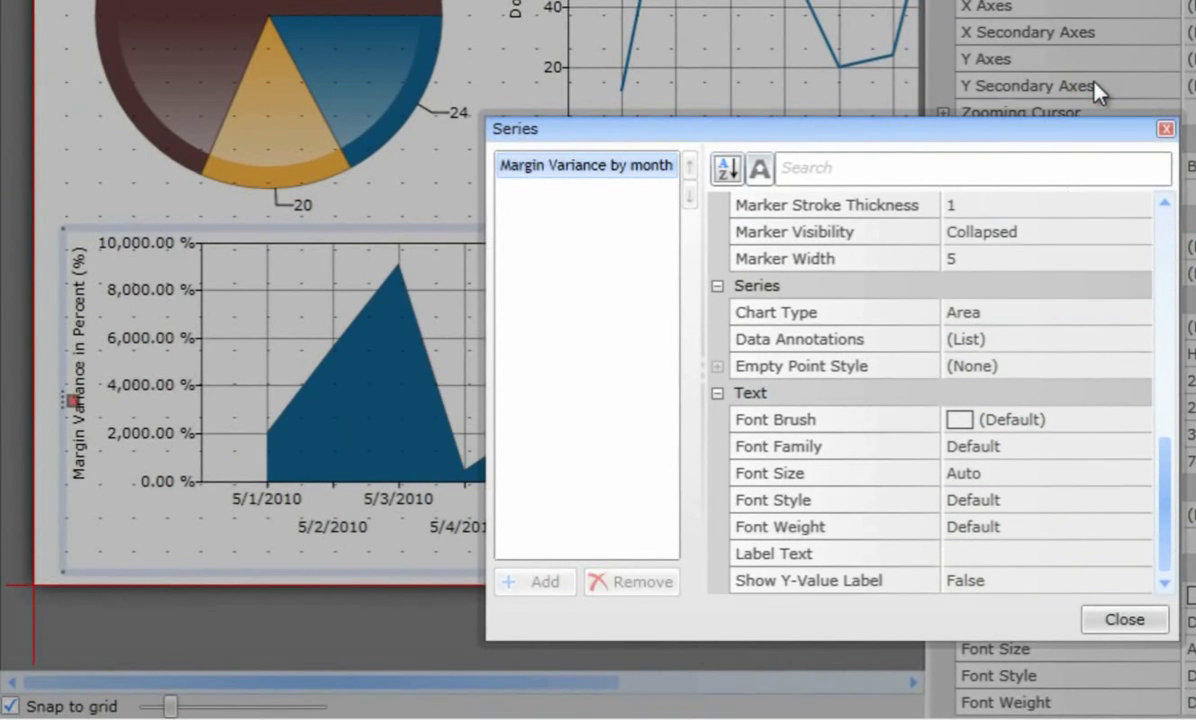
pyautogui.click(761, 170)
pyautogui.moveTo(1160, 440); pyautogui.dragTo(1170, 357)
# Give the area series a black Drop Shadow effect with ShadowDepth 20 and Blur Radius 10.
pyautogui.click(1137, 392)
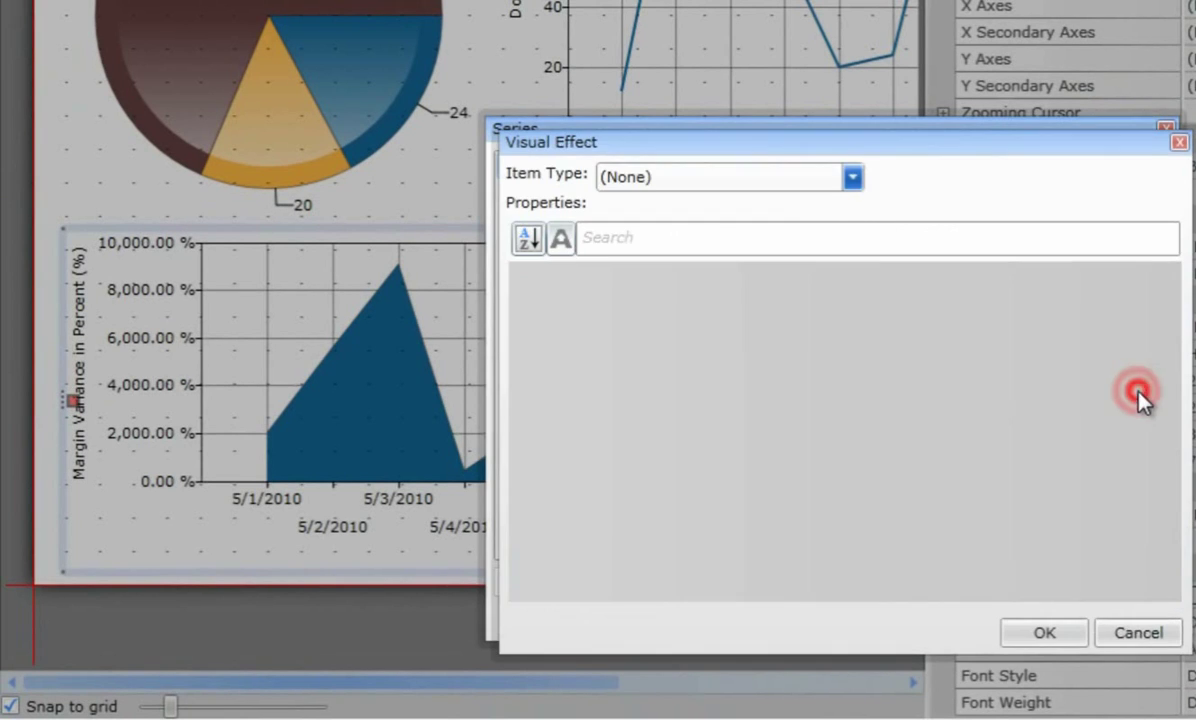
pyautogui.click(848, 180)
pyautogui.click(823, 265)
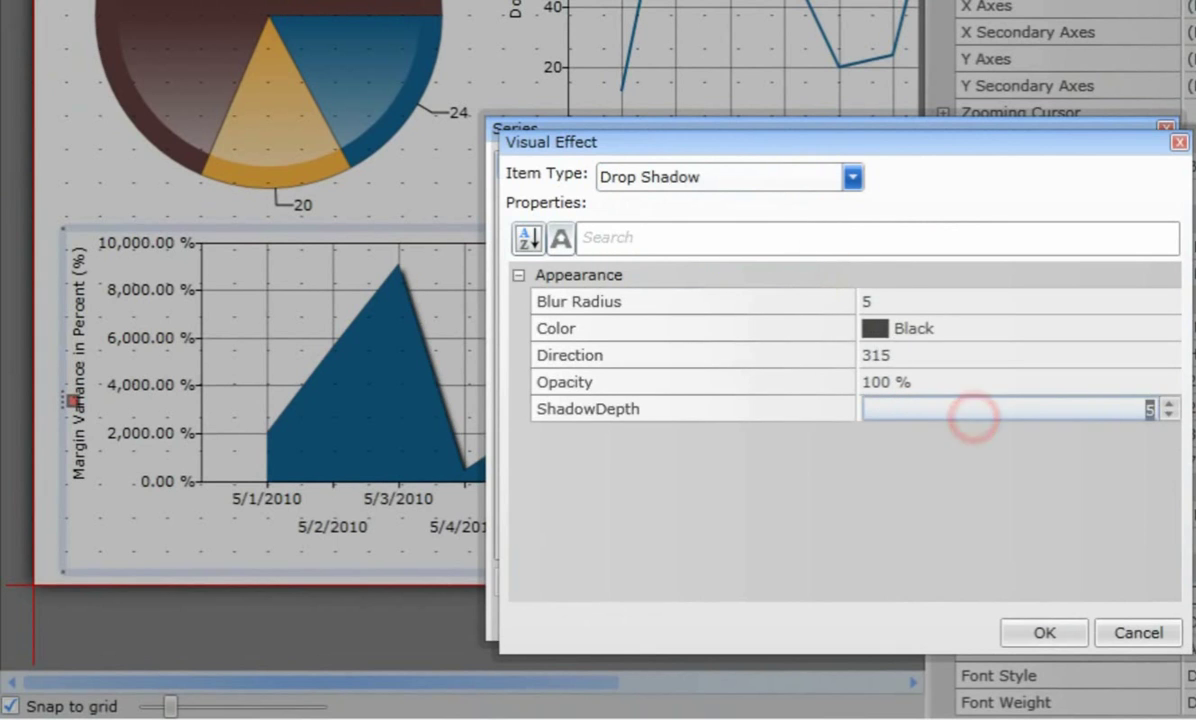
pyautogui.press('Tab')
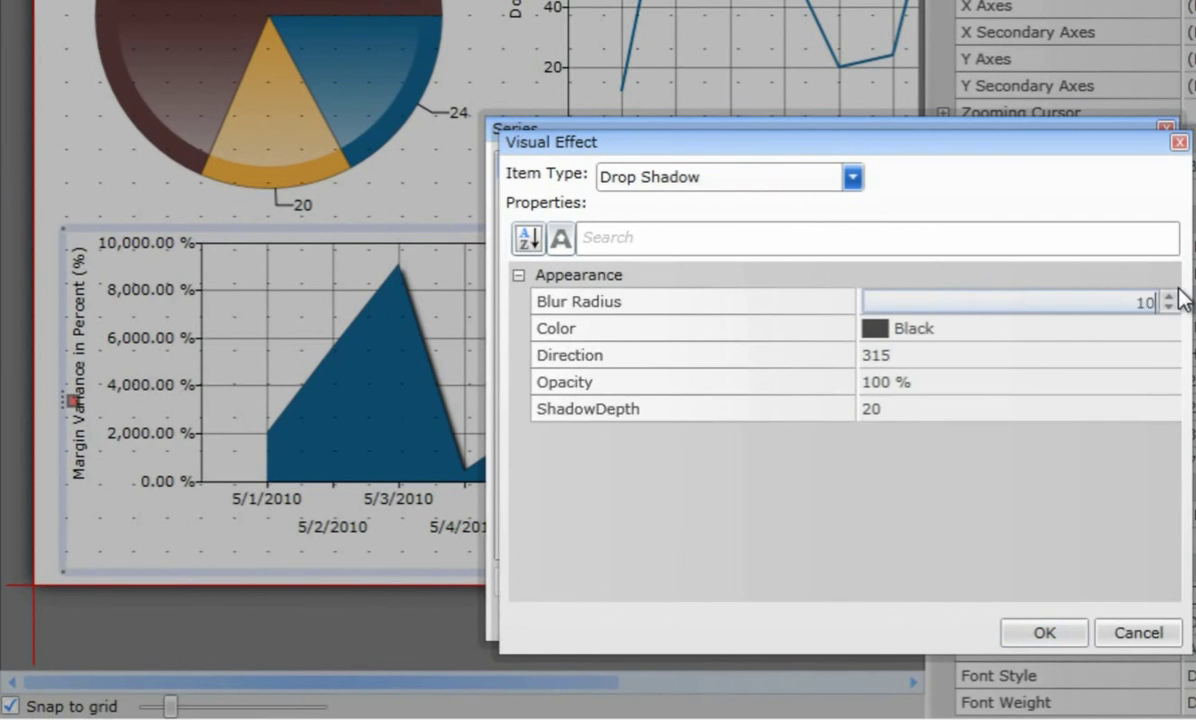
pyautogui.click(1047, 628)
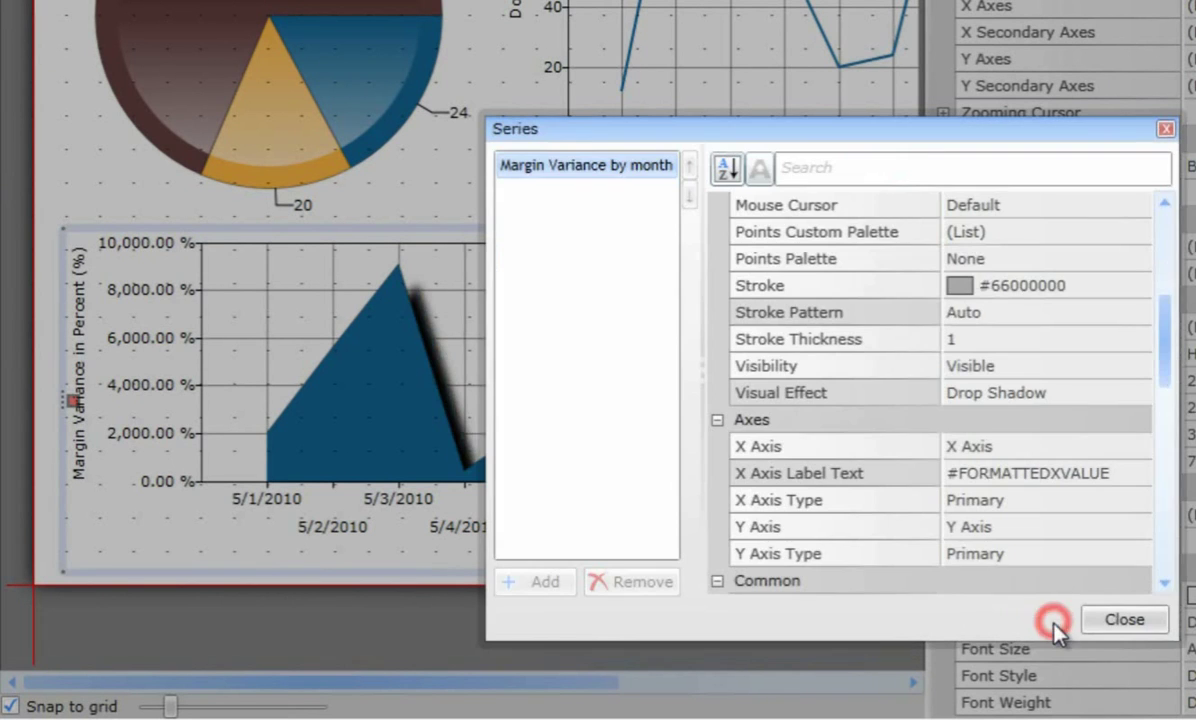
# Set the series' Use Easing On Load to True.
pyautogui.moveTo(1172, 390); pyautogui.dragTo(1164, 267)
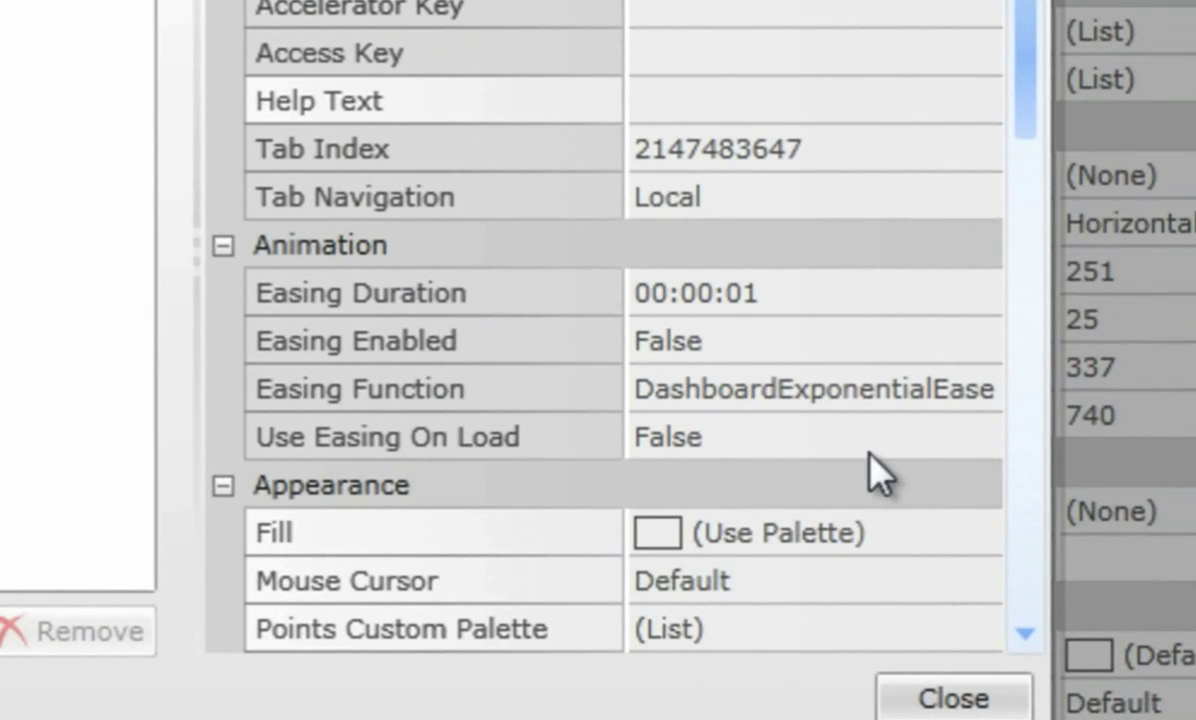
pyautogui.click(873, 447)
pyautogui.click(975, 555)
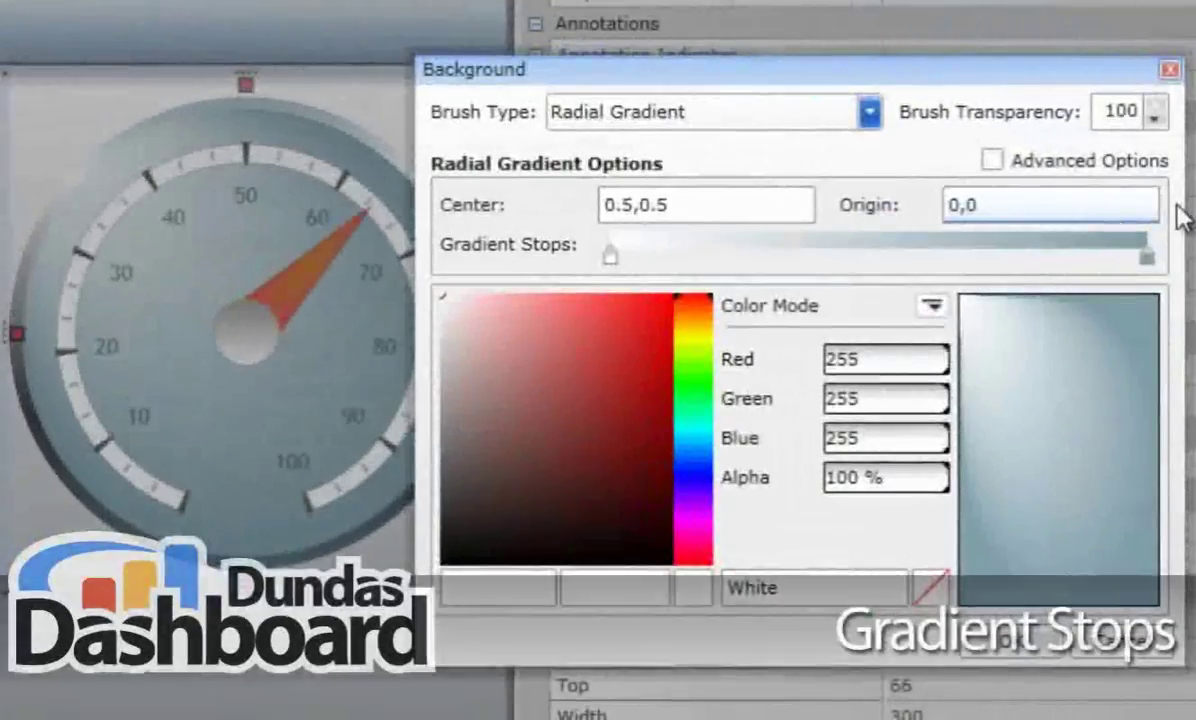
# Widen the gauge gradient's white centre, then colour a dashboard background gradient stop pale blue-grey.
pyautogui.moveTo(656, 257); pyautogui.dragTo(962, 285)
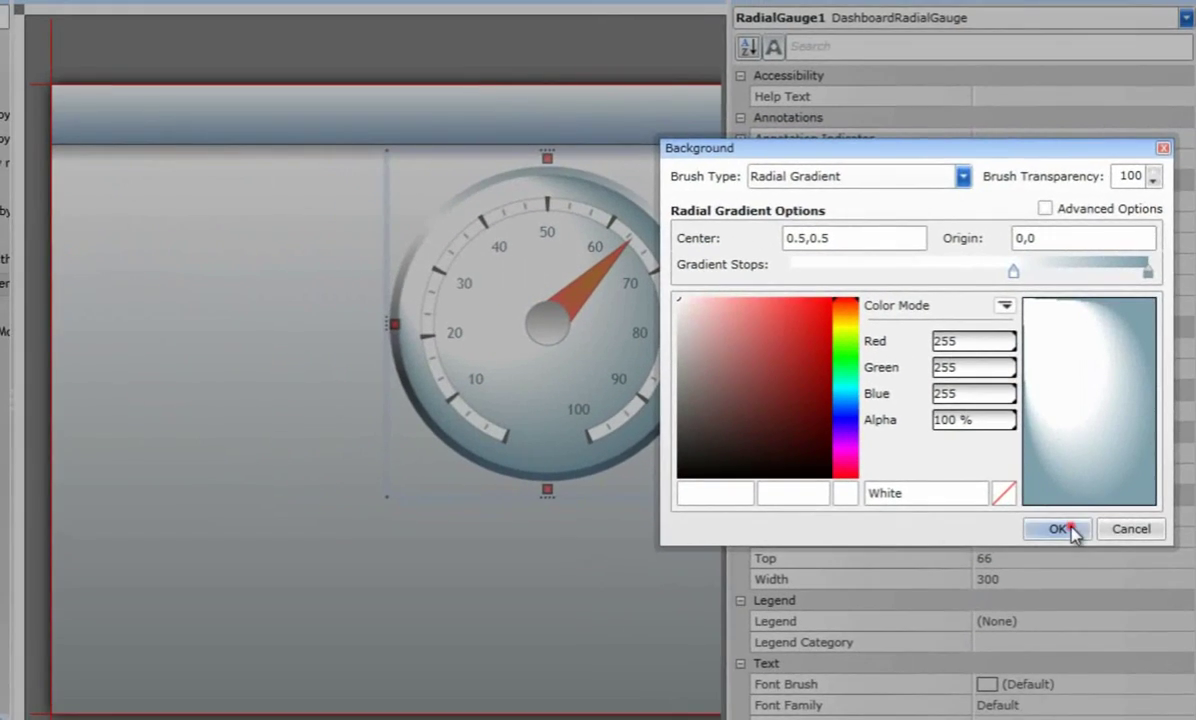
pyautogui.click(1011, 641)
pyautogui.click(297, 182)
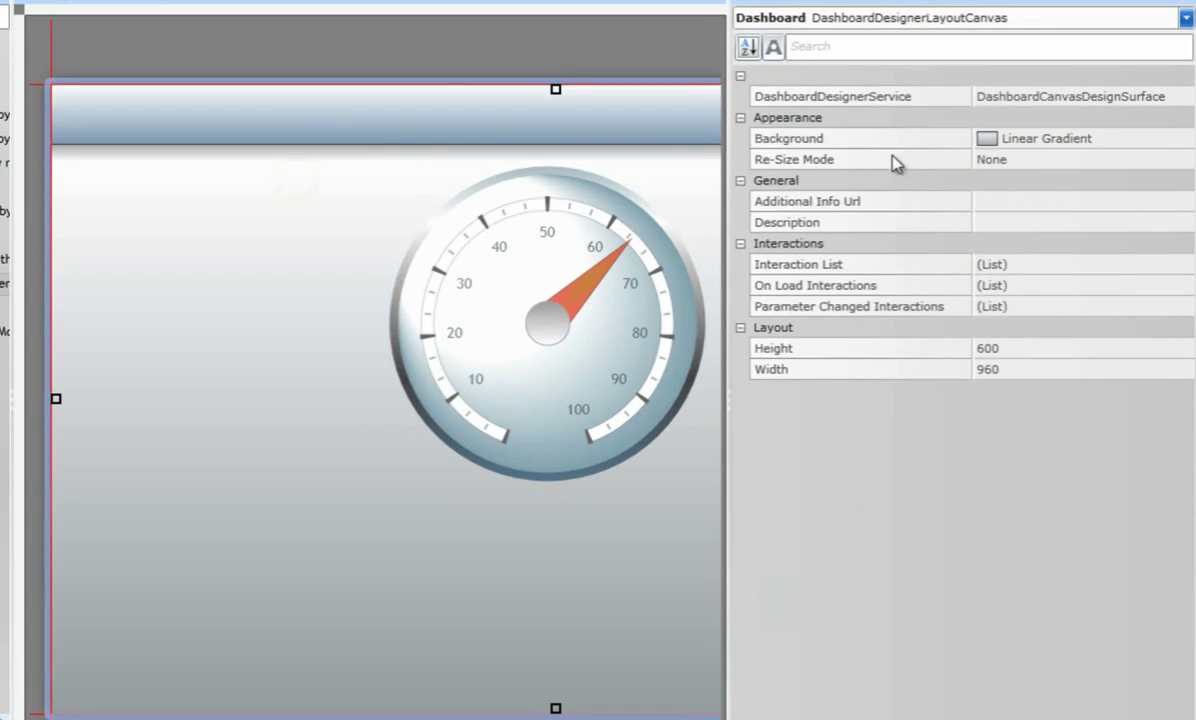
pyautogui.click(990, 140)
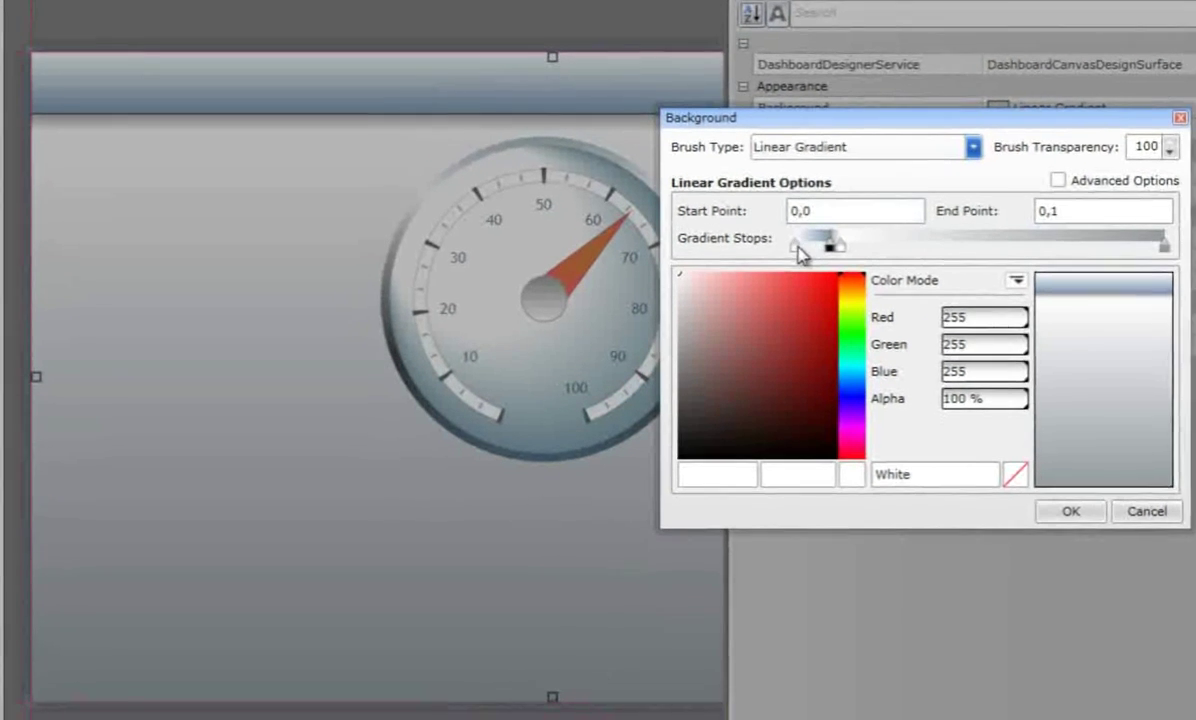
pyautogui.click(791, 268)
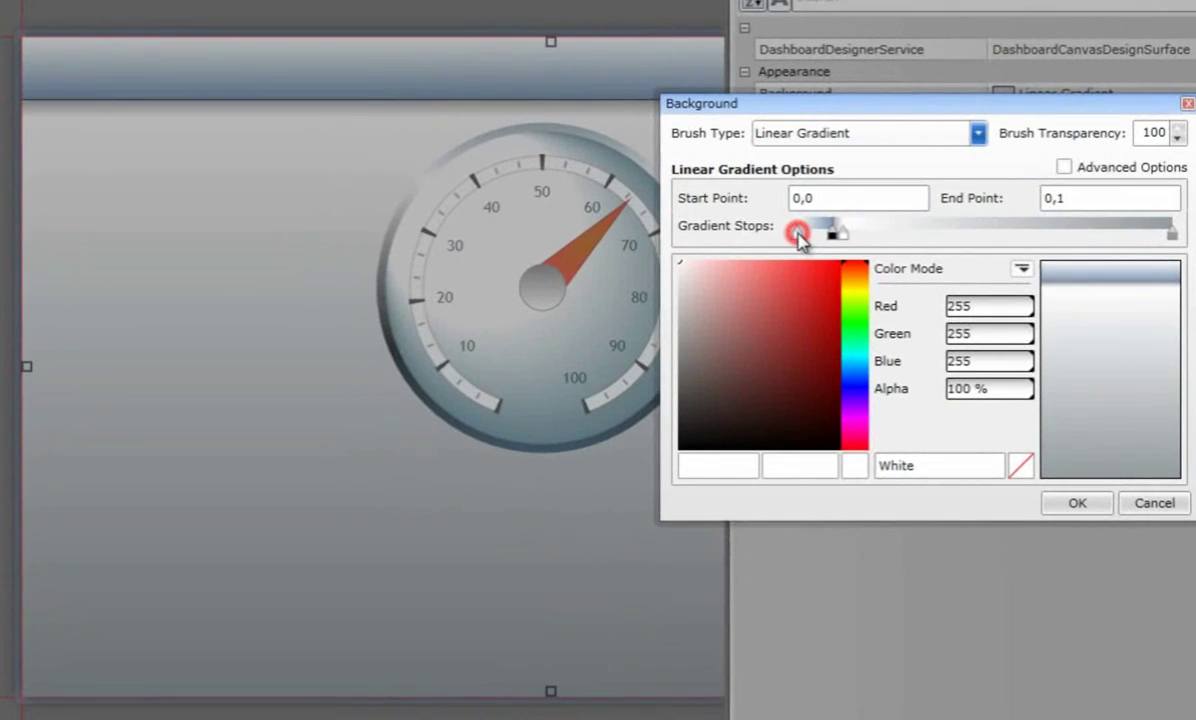
pyautogui.click(862, 370)
pyautogui.click(699, 293)
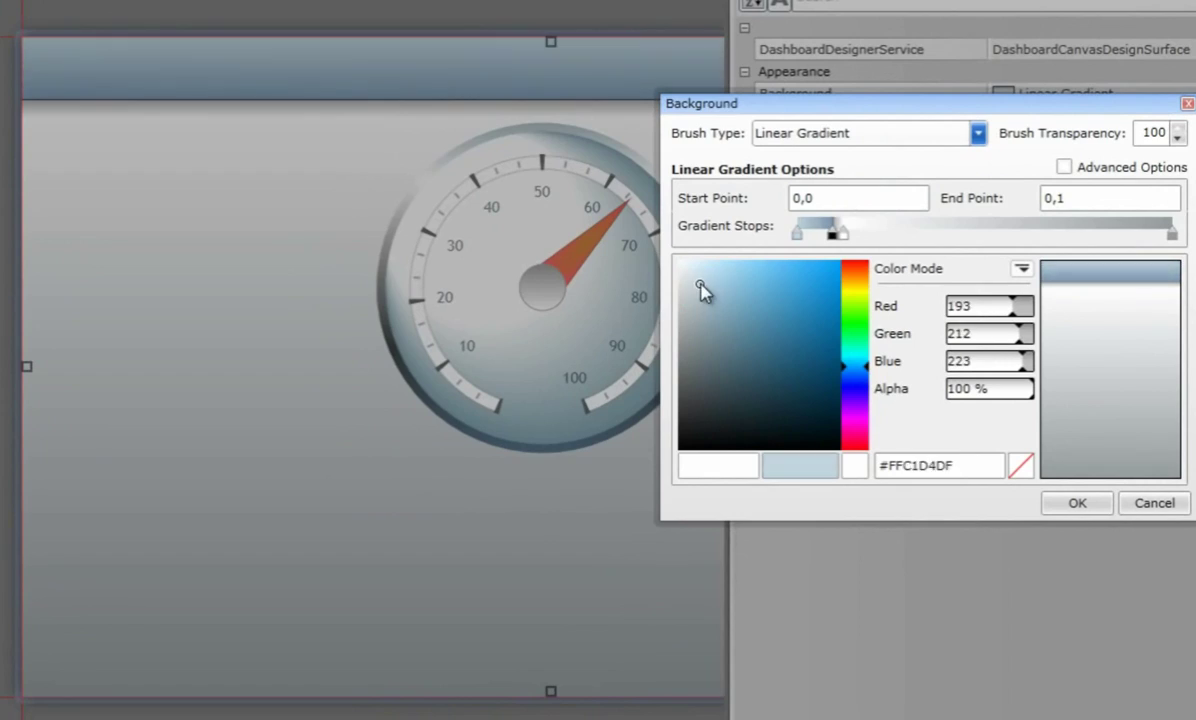
pyautogui.click(707, 288)
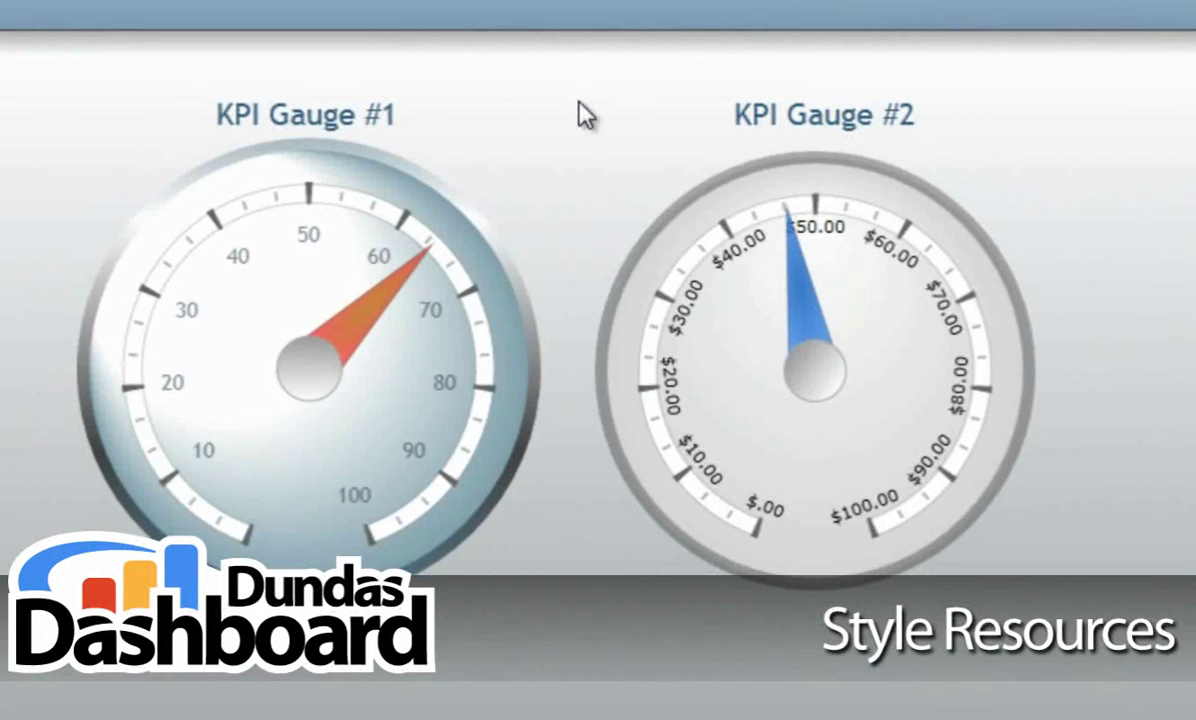
# Save KPI Gauge #1's look via Save as Style under the name 'My New Gauge'.
pyautogui.click(413, 270)
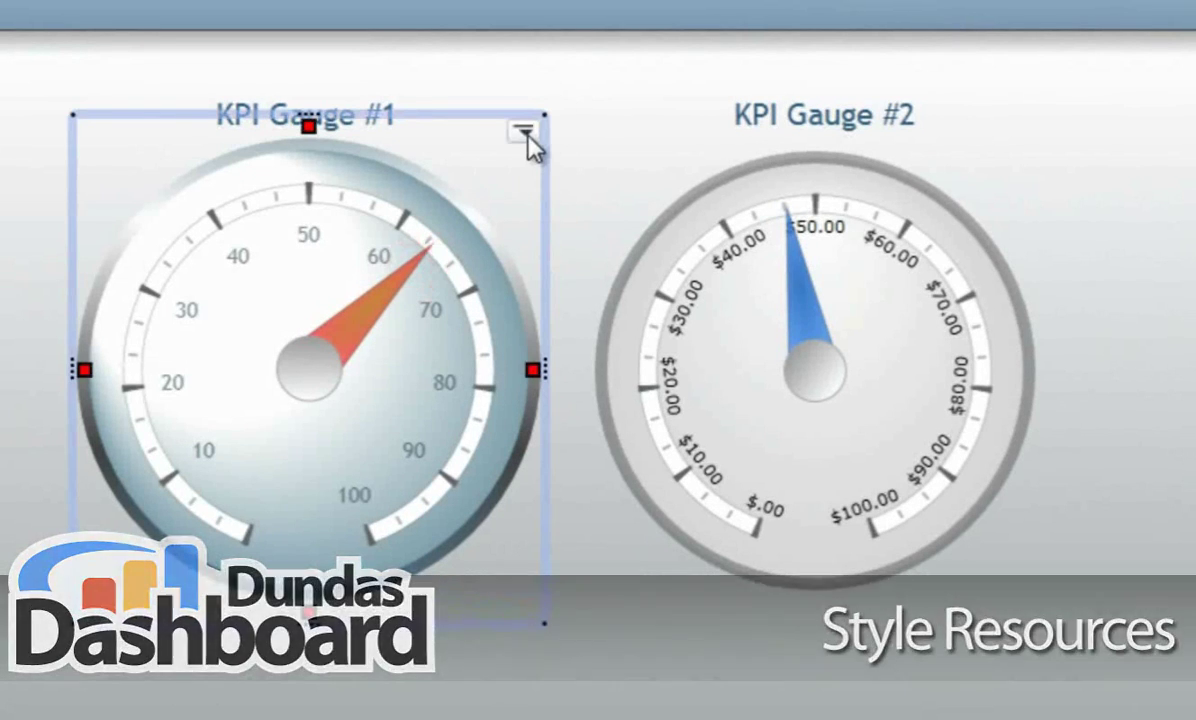
pyautogui.click(523, 131)
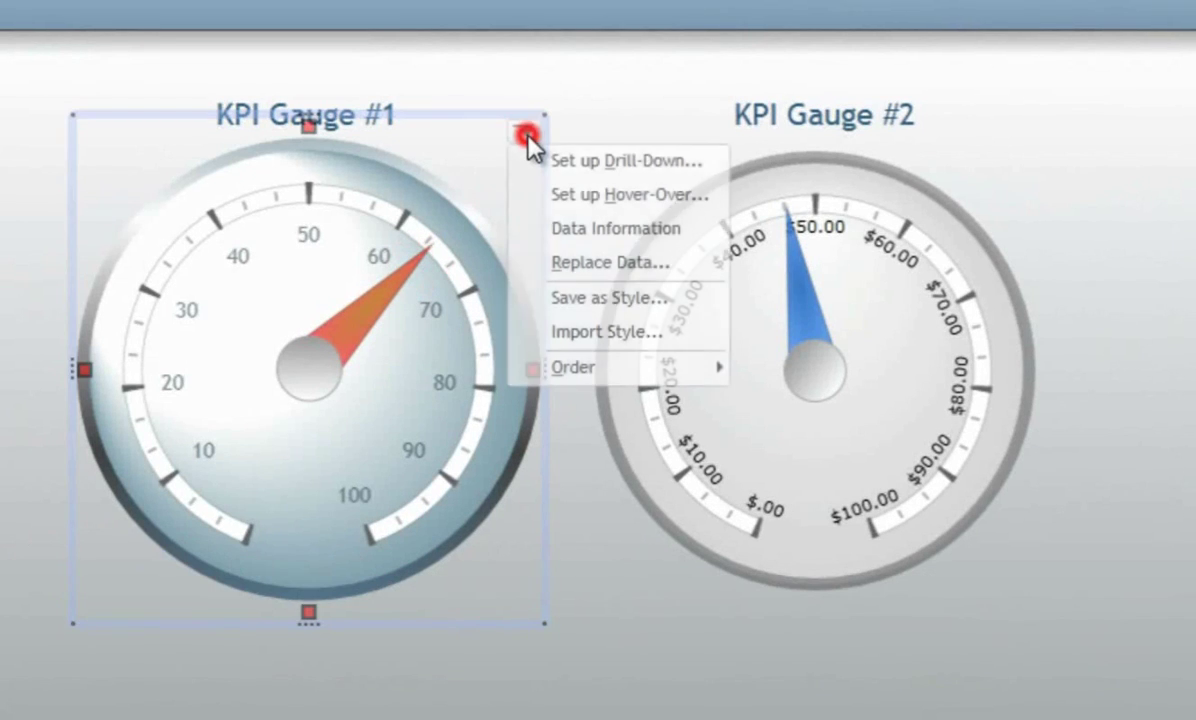
pyautogui.click(674, 306)
pyautogui.write('My New Gauge')
pyautogui.press('Return')
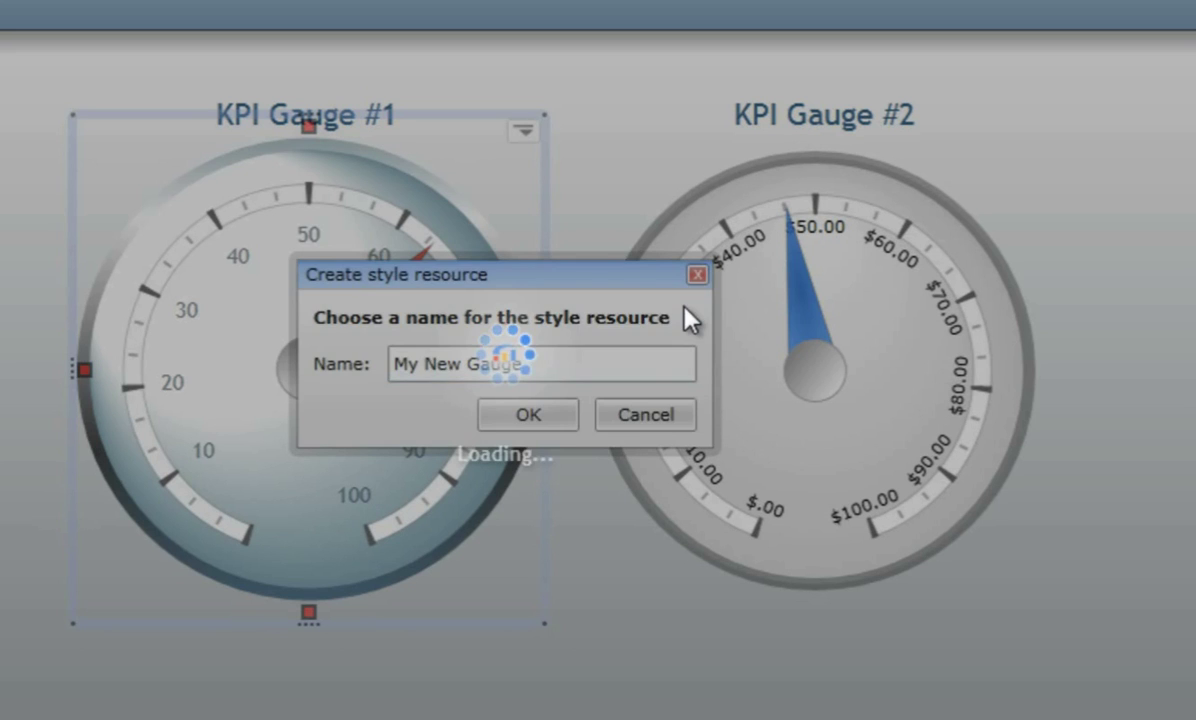
pyautogui.click(680, 310)
# Import the My New Gauge style onto KPI Gauge #2 and deselect it.
pyautogui.click(1015, 147)
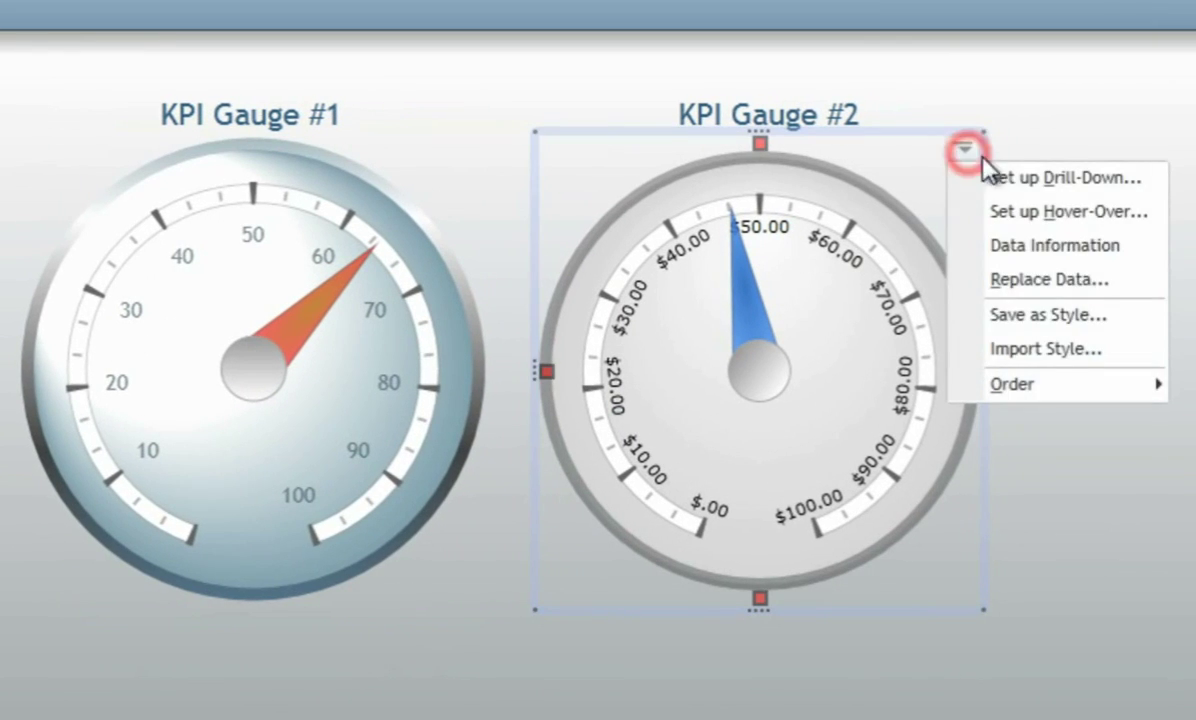
pyautogui.click(1133, 347)
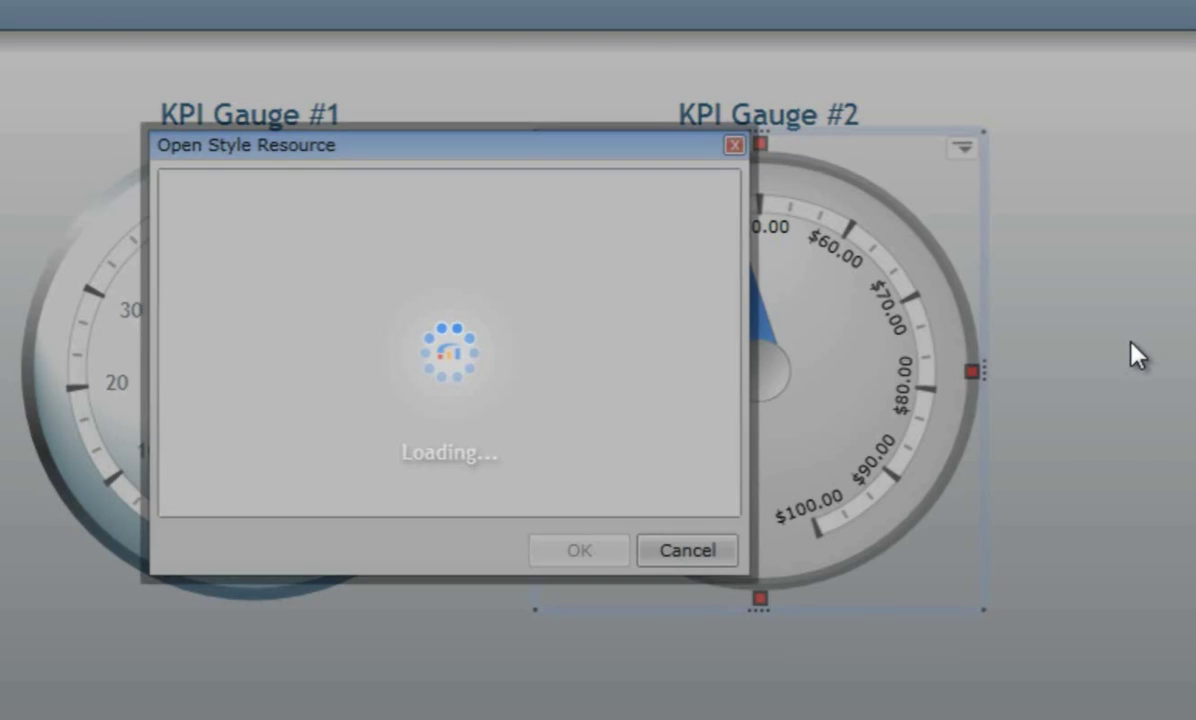
pyautogui.click(446, 183)
pyautogui.click(620, 545)
pyautogui.click(614, 656)
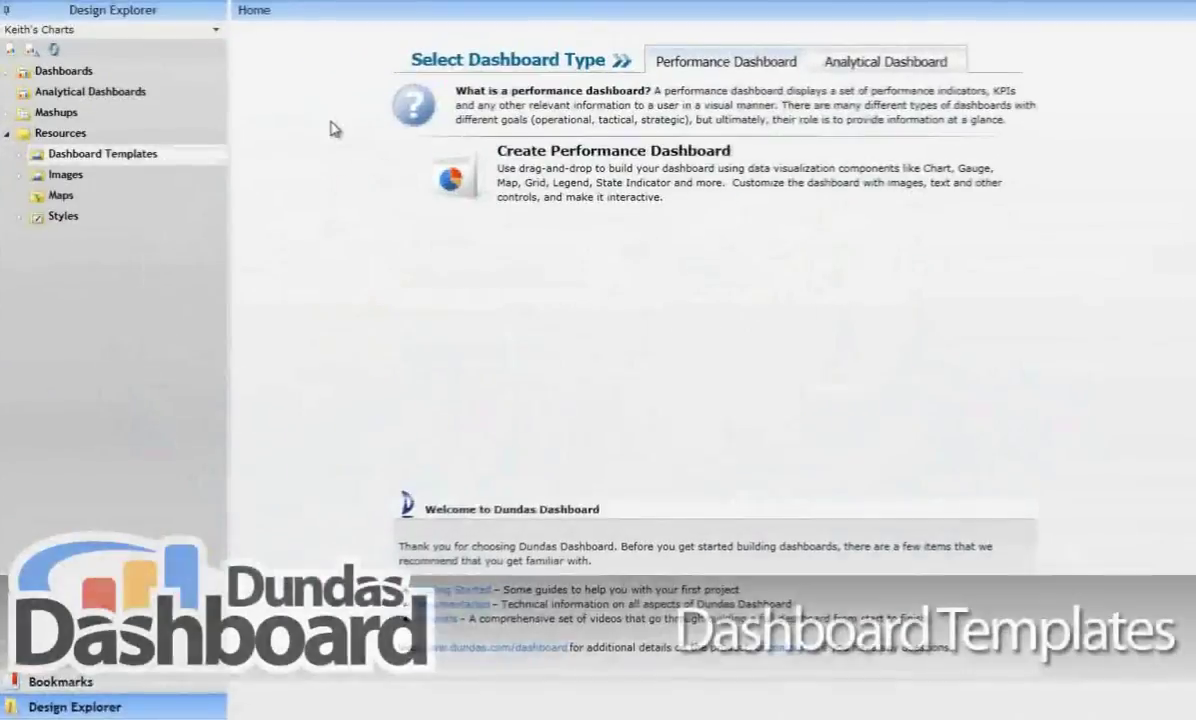
# Edit the Tiwon Dashboard Template and move its Tiwon Tech header image into the top band.
pyautogui.moveTo(173, 156)
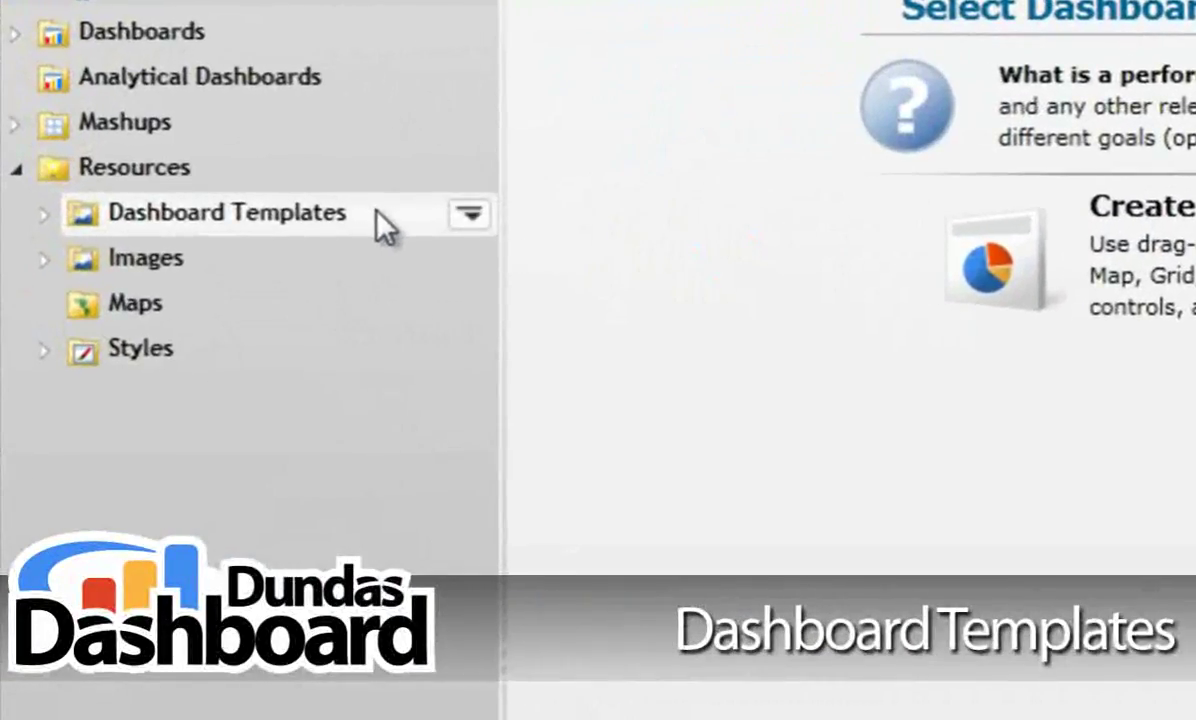
pyautogui.click(43, 214)
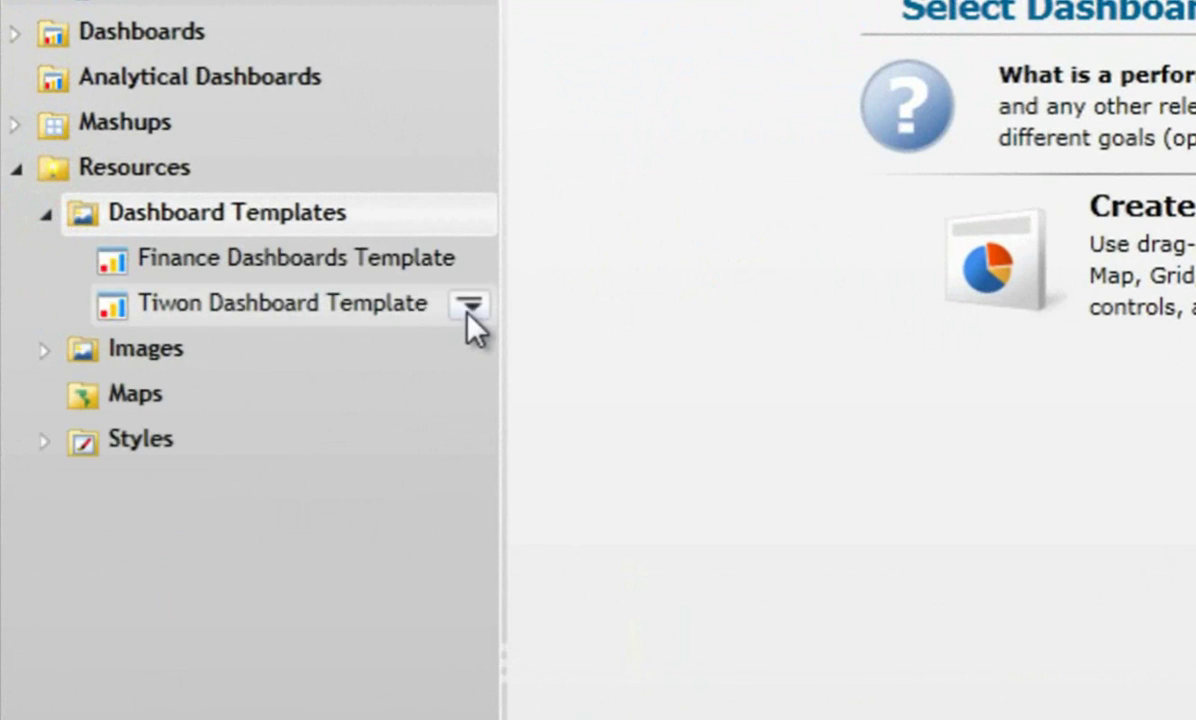
pyautogui.click(470, 305)
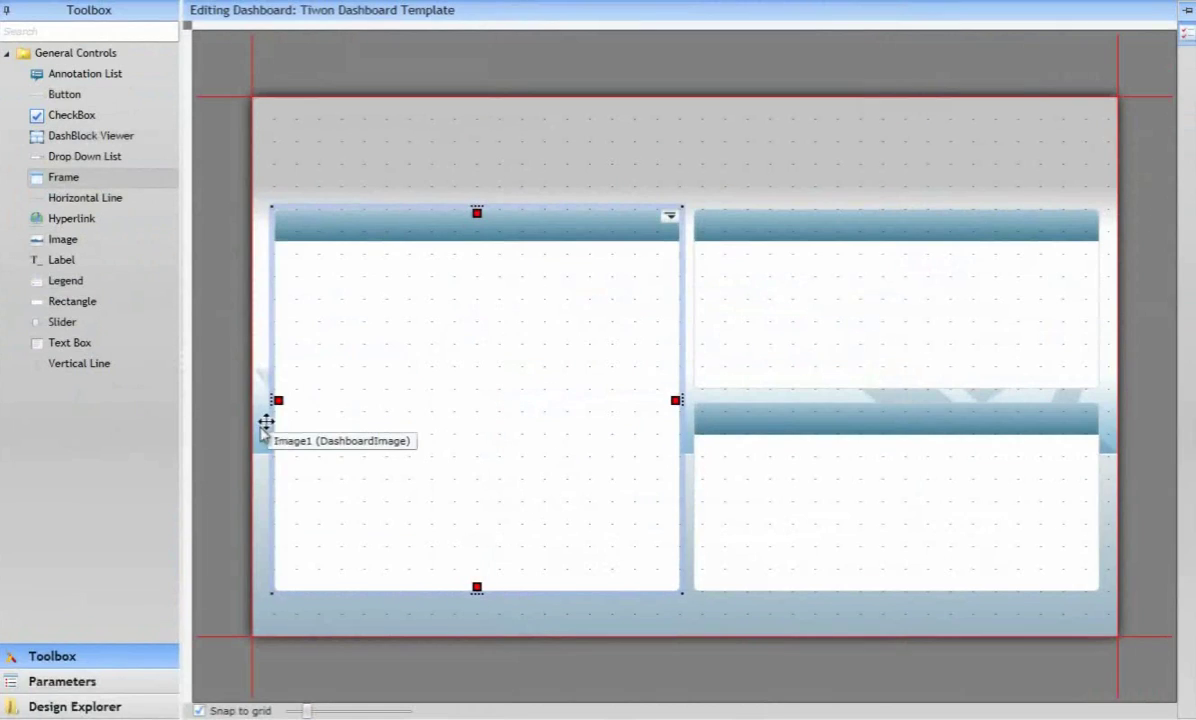
pyautogui.moveTo(257, 439); pyautogui.dragTo(268, 390)
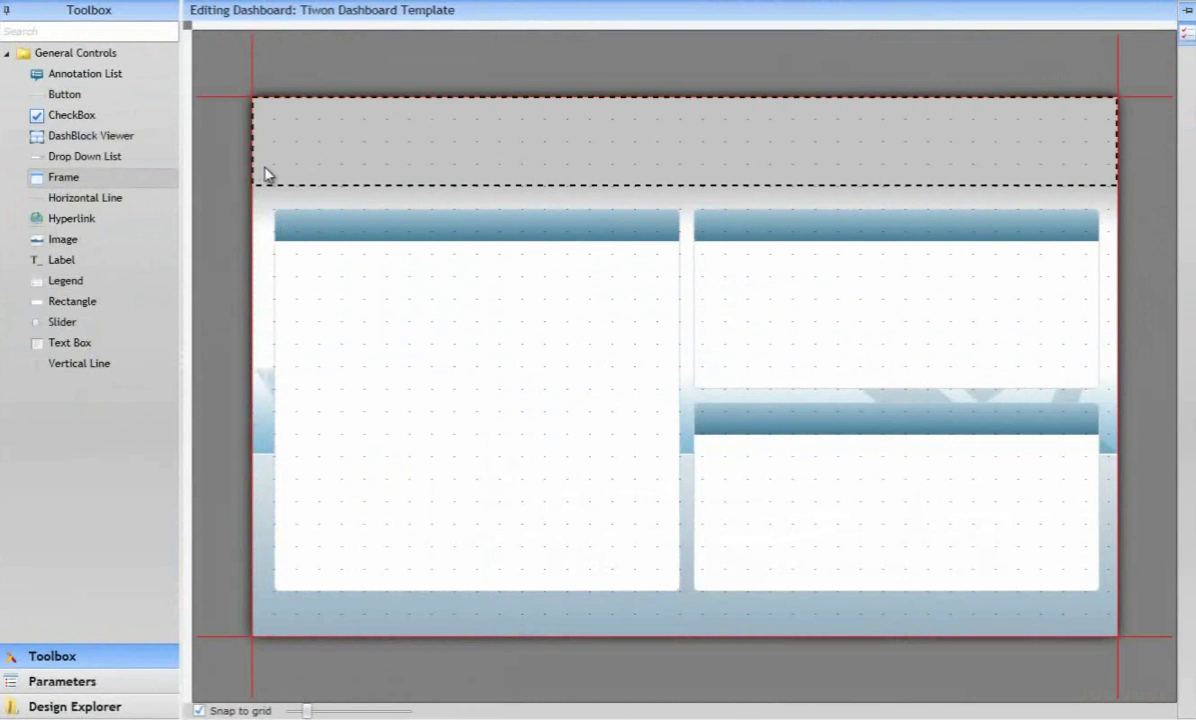
pyautogui.moveTo(263, 175); pyautogui.dragTo(265, 182)
pyautogui.click(267, 235)
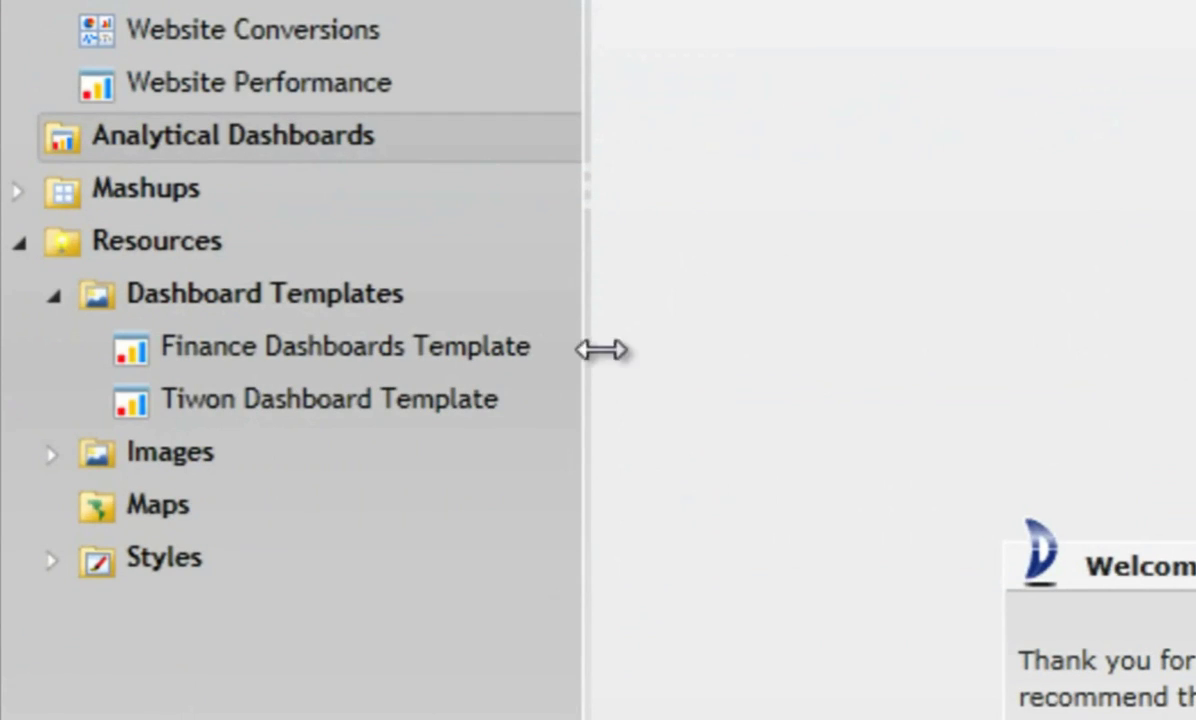
# Create a dashboard from the Tiwon template and size a bubble chart to fill its left panel.
pyautogui.click(553, 398)
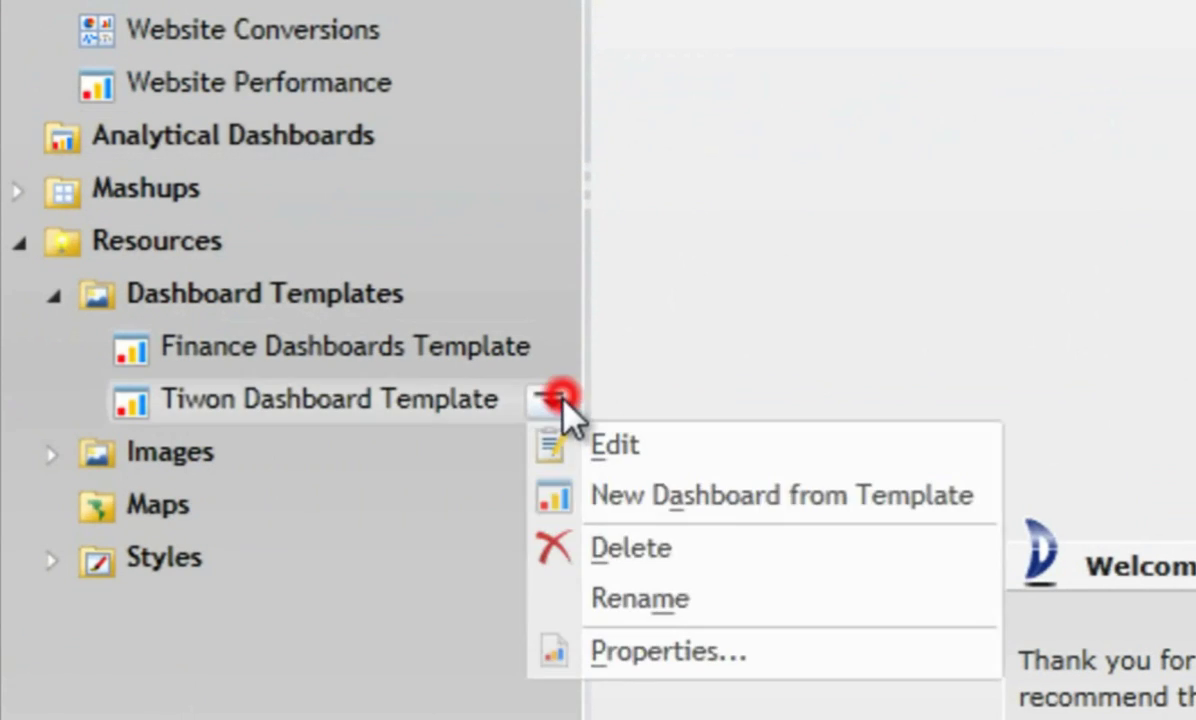
pyautogui.click(663, 497)
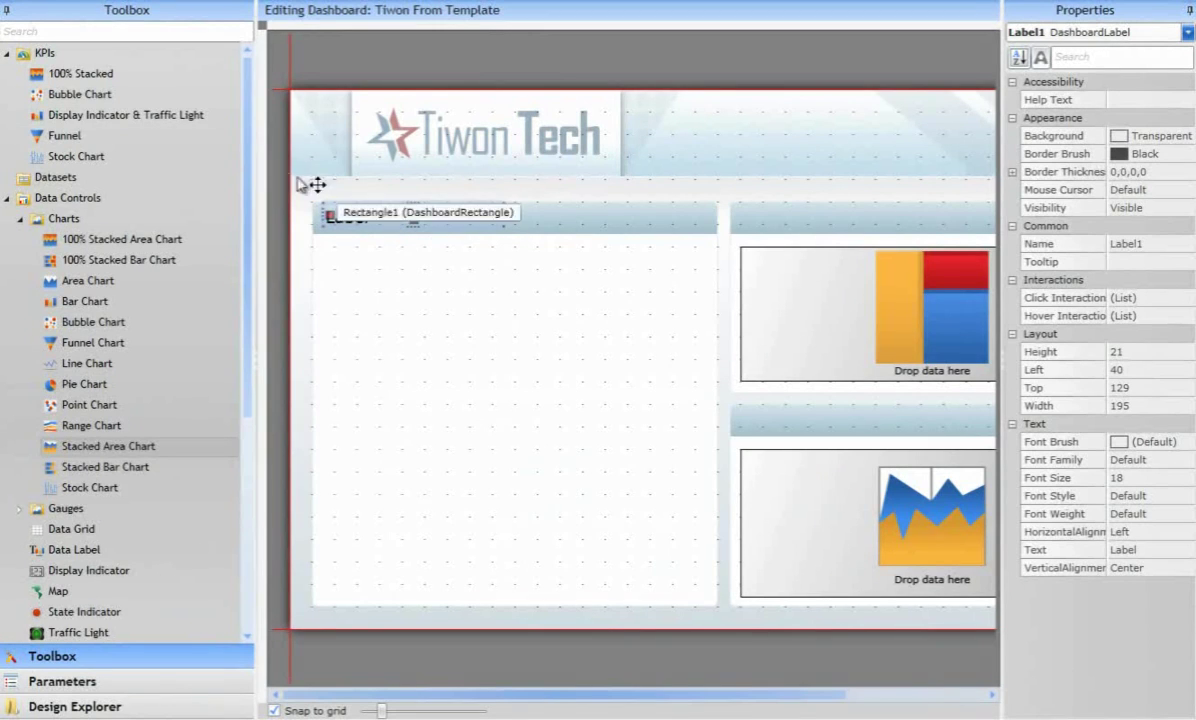
pyautogui.moveTo(148, 94); pyautogui.dragTo(467, 393)
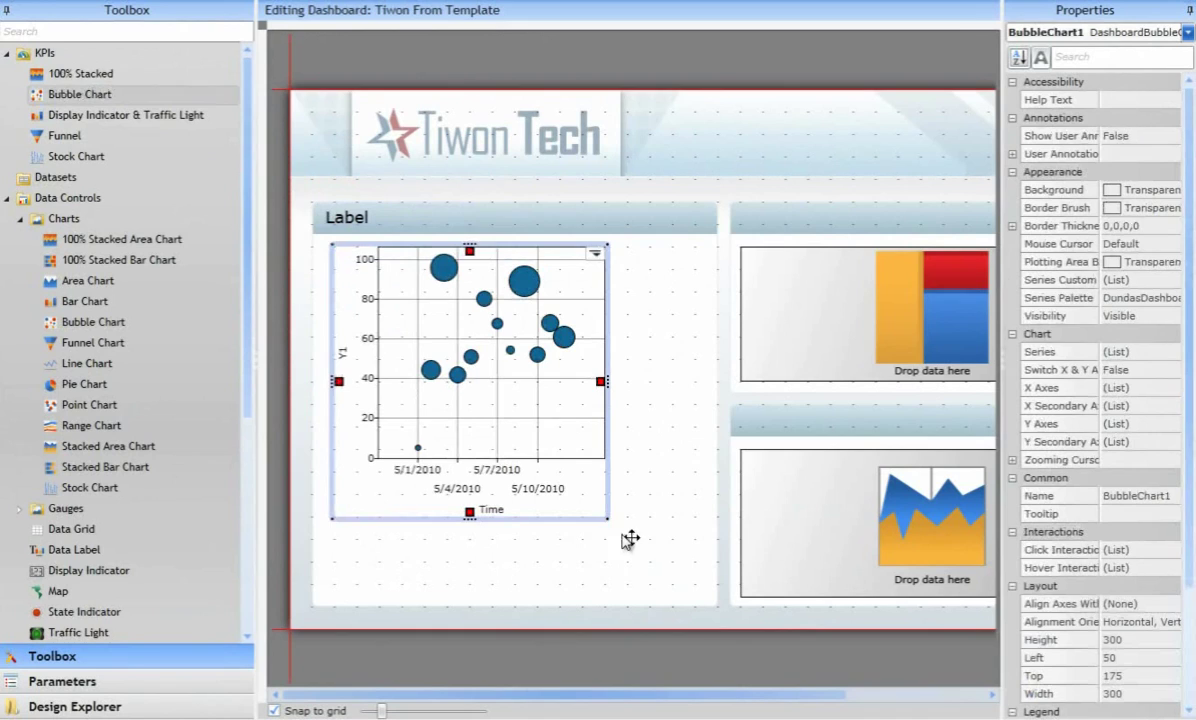
pyautogui.moveTo(607, 521); pyautogui.dragTo(646, 550)
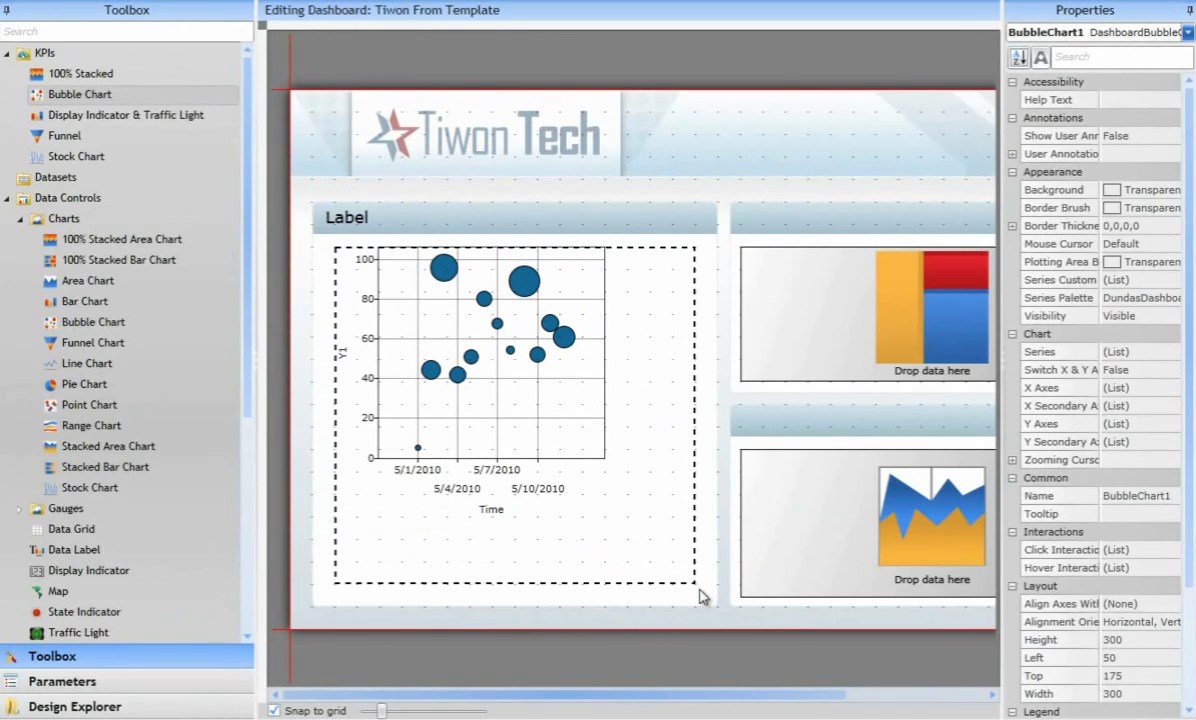
pyautogui.moveTo(700, 596); pyautogui.dragTo(699, 593)
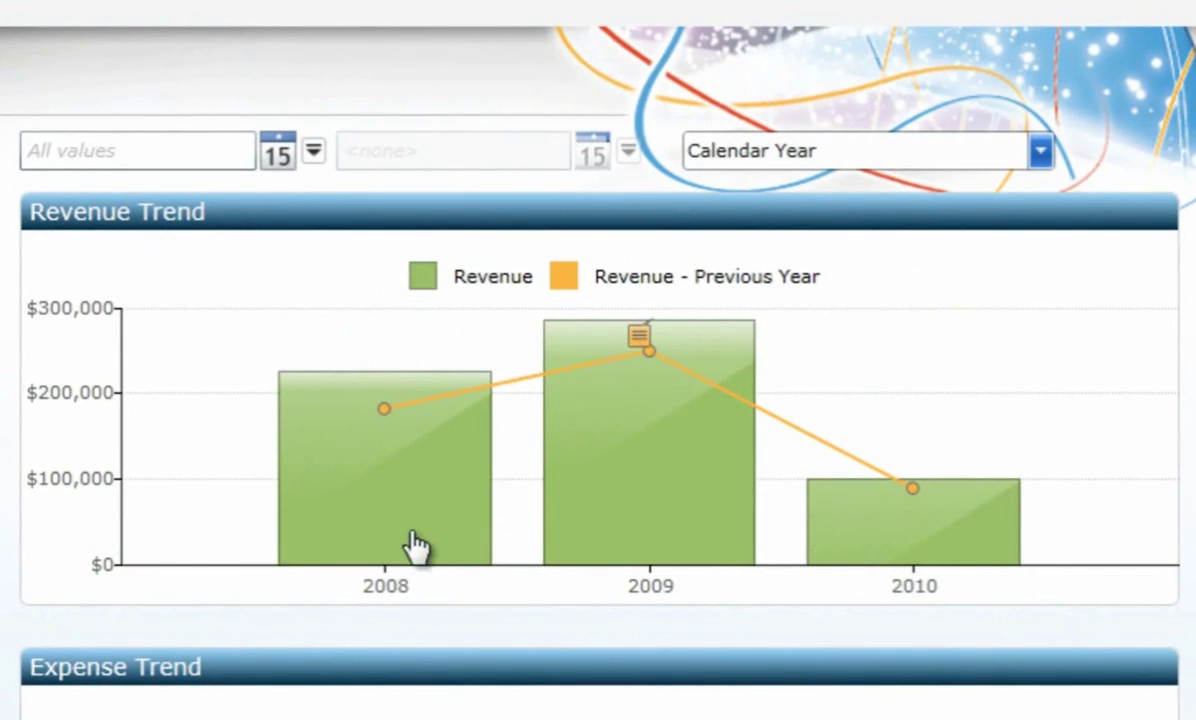
# Drill the 2008 Revenue Trend bar into monthly figures, then view the Margin variance trend detail.
pyautogui.click(389, 461)
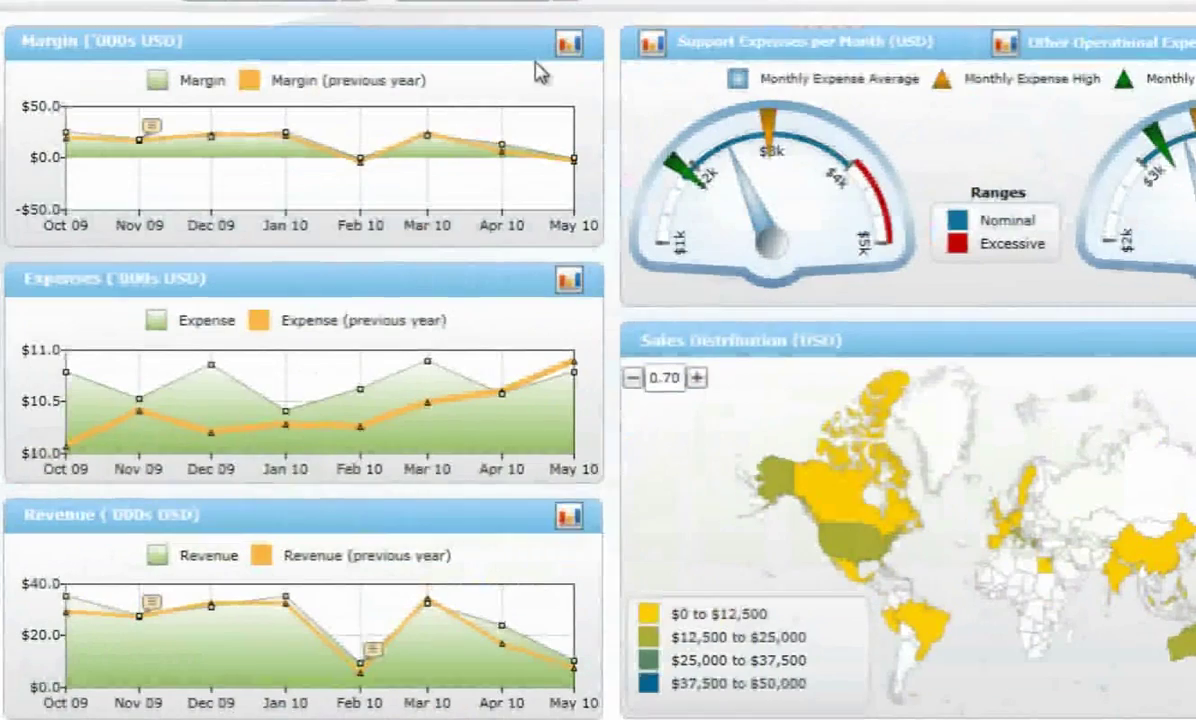
pyautogui.click(567, 50)
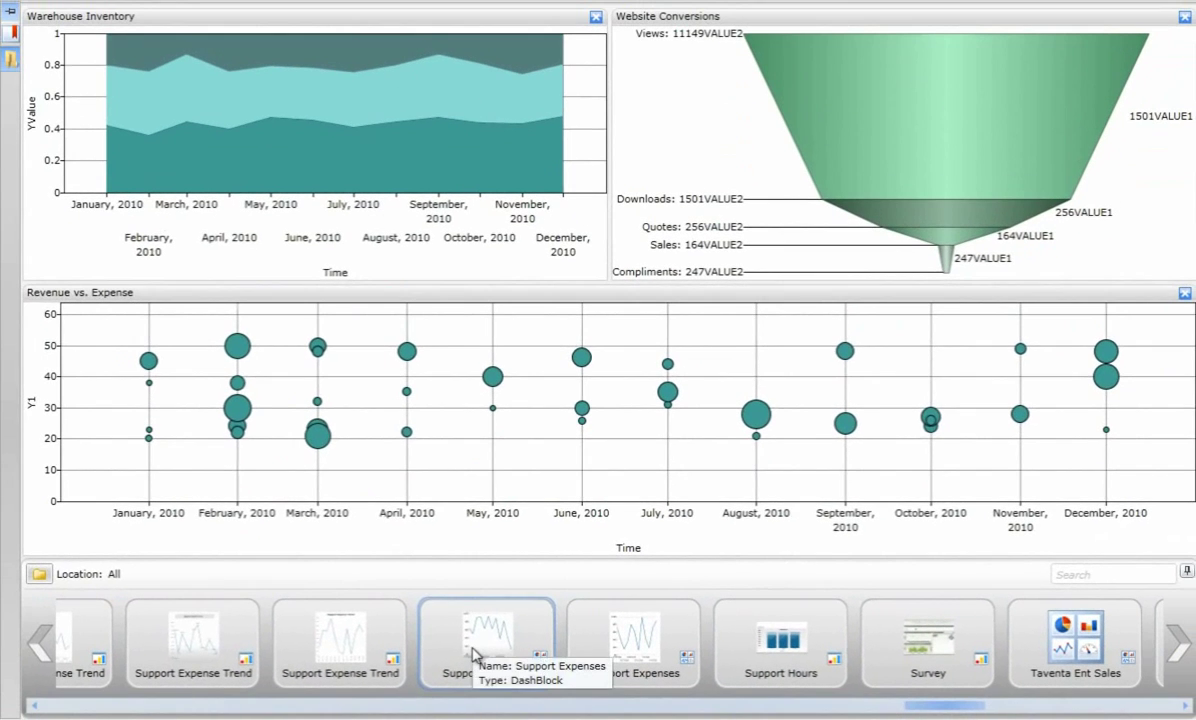
# Place the Support Expenses line chart (Oct 09–Apr 10) in the mashup and close Revenue vs. Expense.
pyautogui.moveTo(473, 652); pyautogui.dragTo(912, 488)
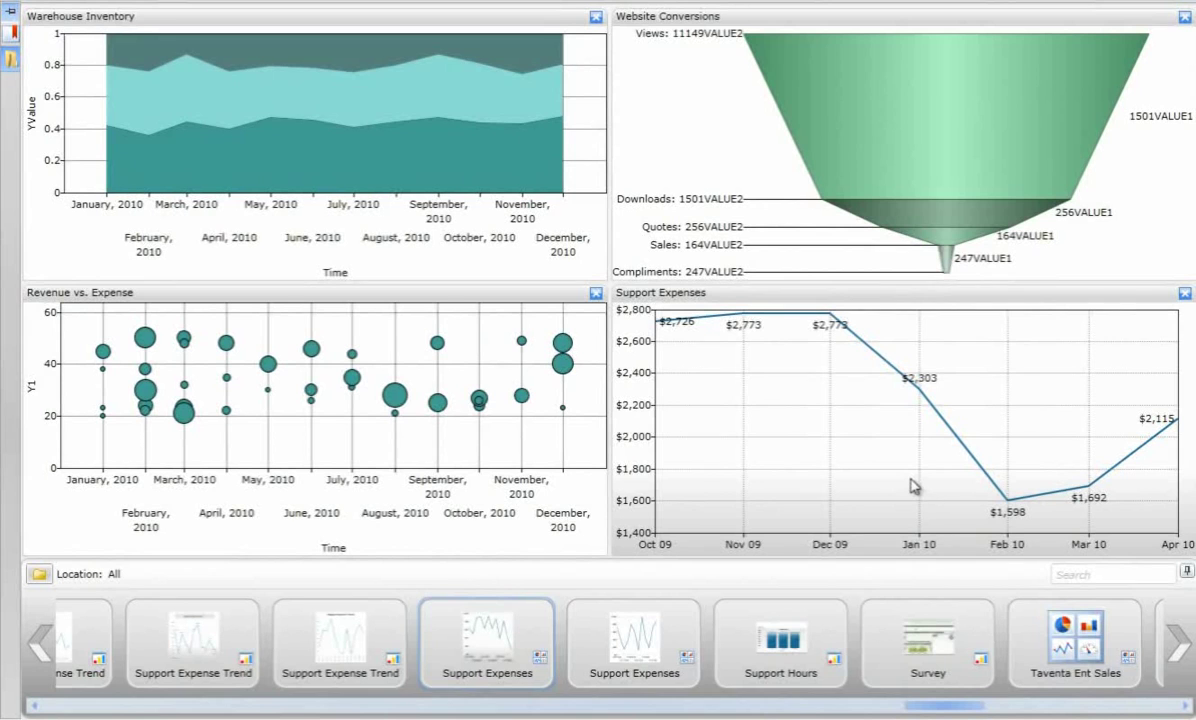
pyautogui.click(596, 293)
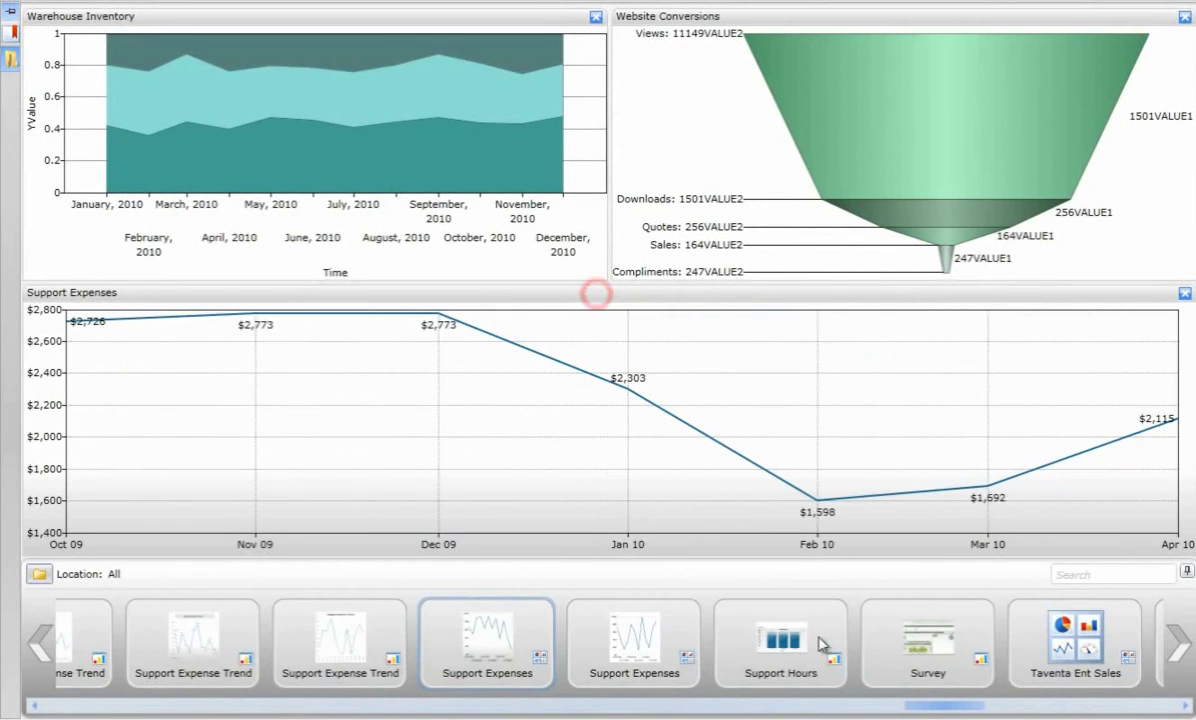
pyautogui.moveTo(926, 704); pyautogui.dragTo(290, 700)
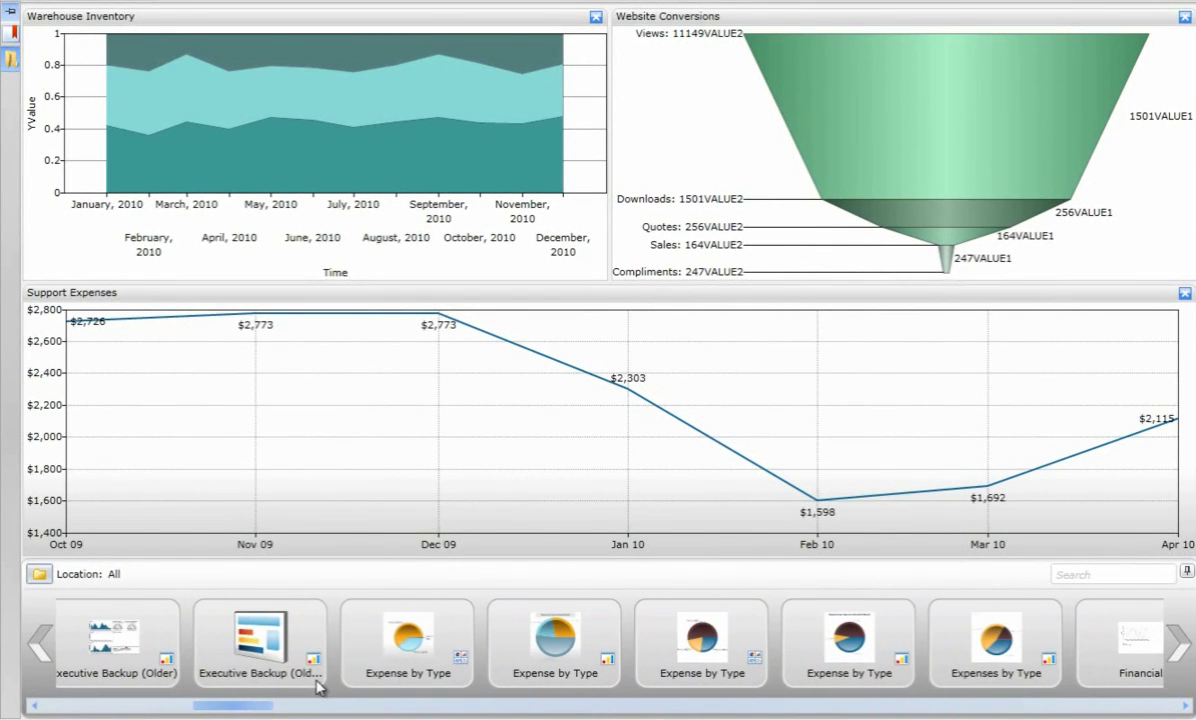